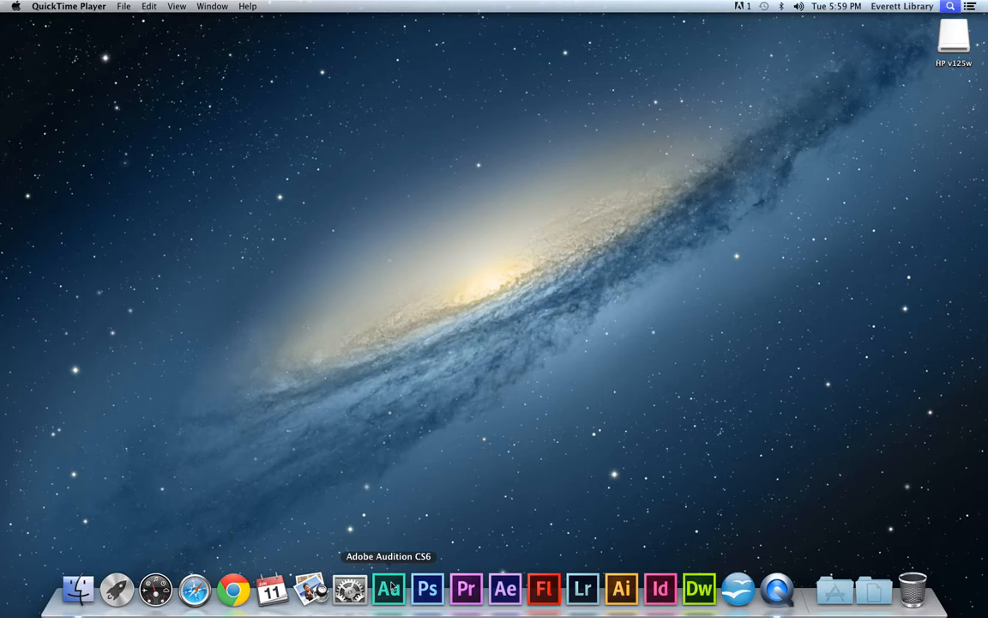
# Search the computer for Adobe Audition and launch Adobe Audition CS6
pyautogui.press('super+space')
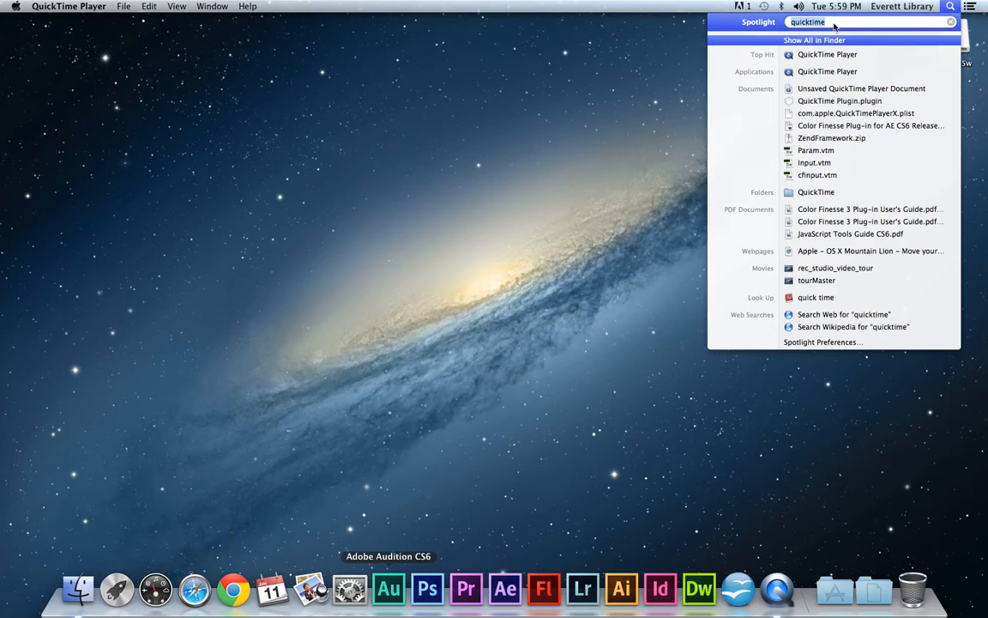
pyautogui.write('adobe au')
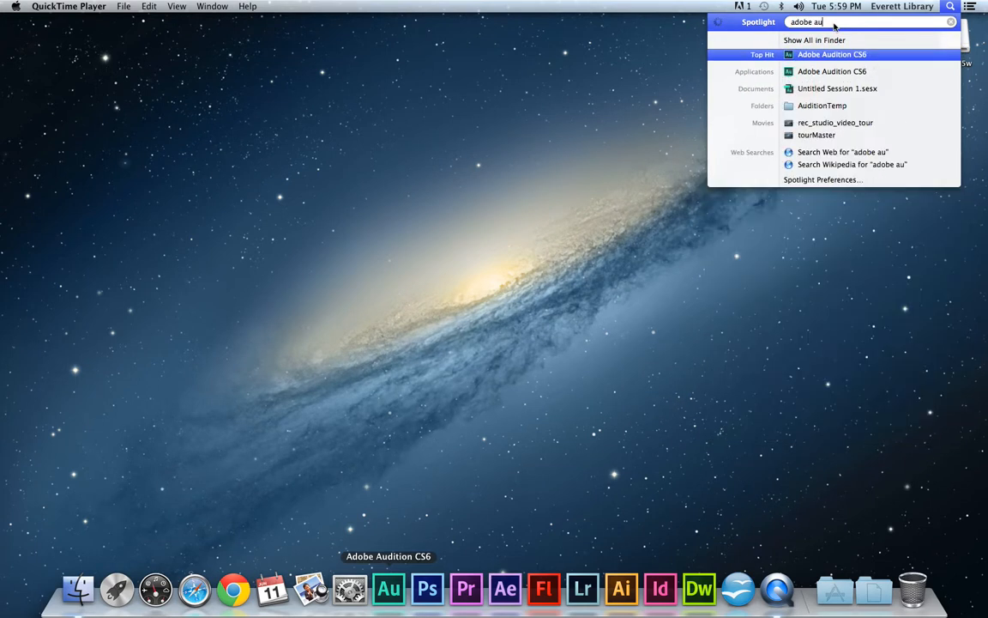
pyautogui.write('dition')
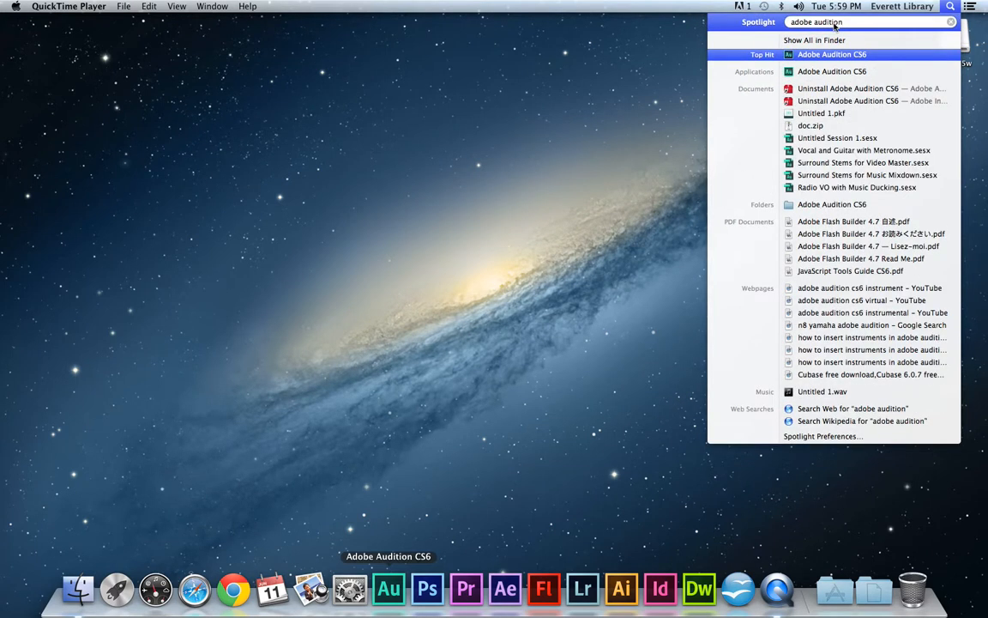
pyautogui.click(550, 251)
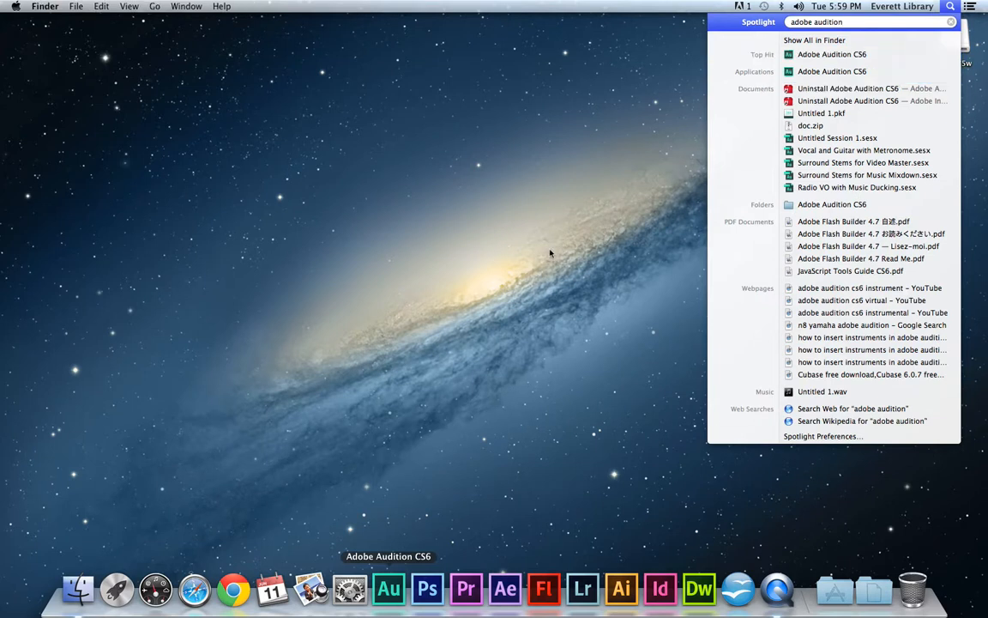
pyautogui.click(390, 590)
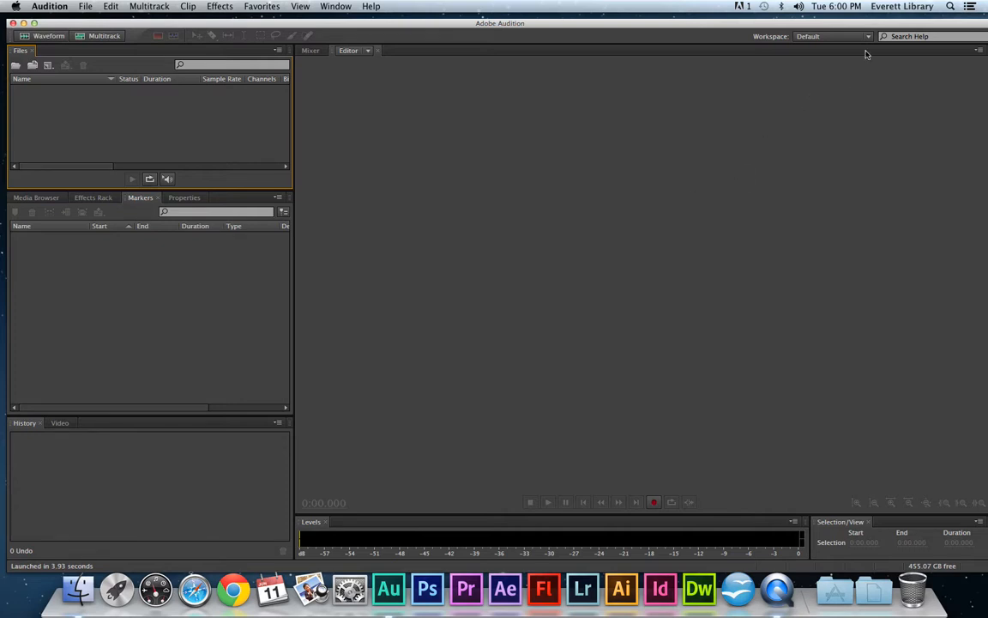
# Try the Radio Production workspace and return to the Default workspace
pyautogui.click(832, 36)
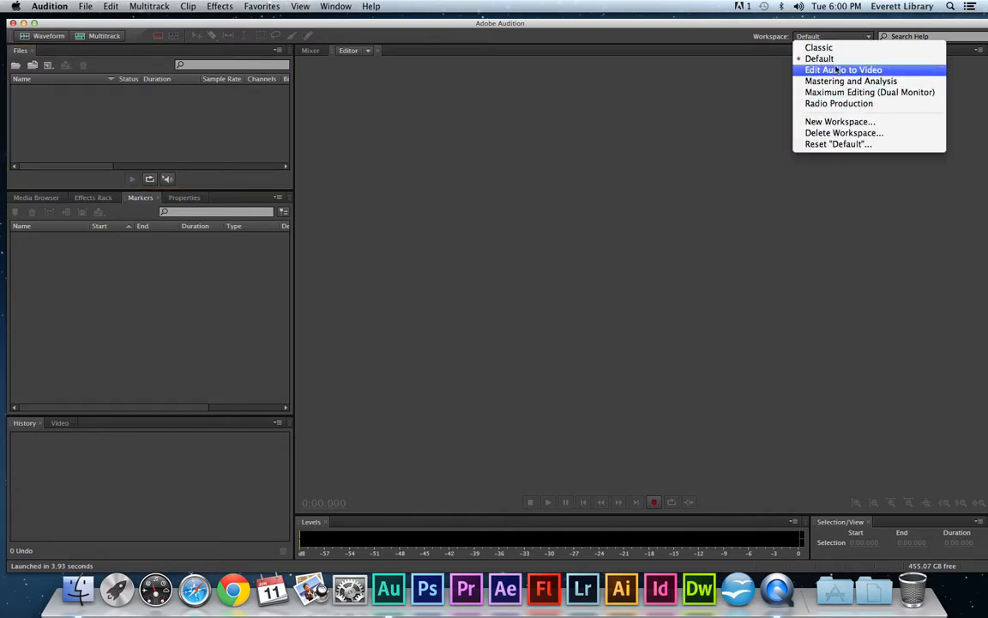
pyautogui.click(835, 103)
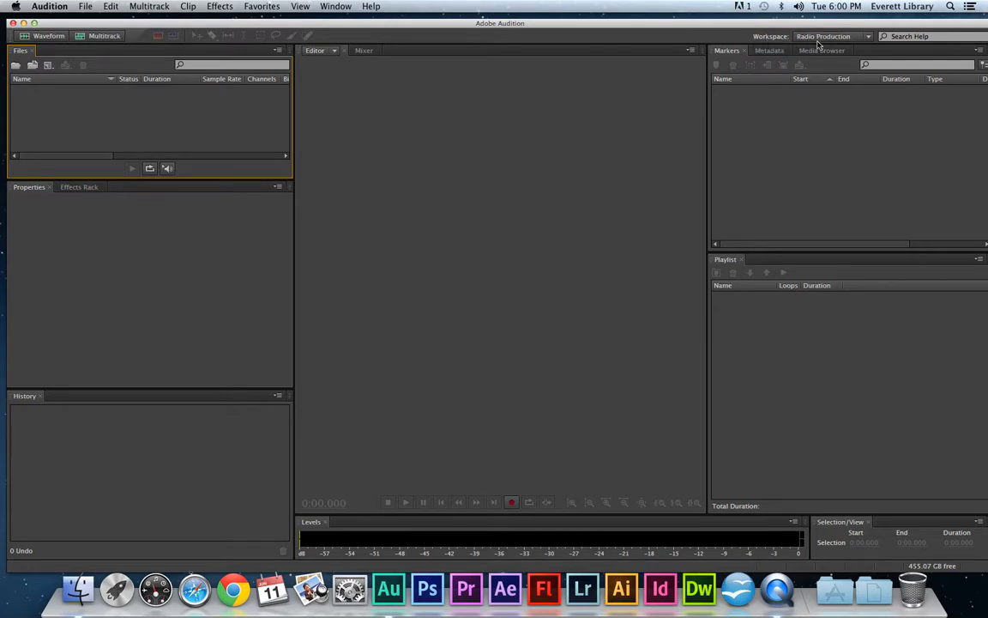
pyautogui.click(869, 38)
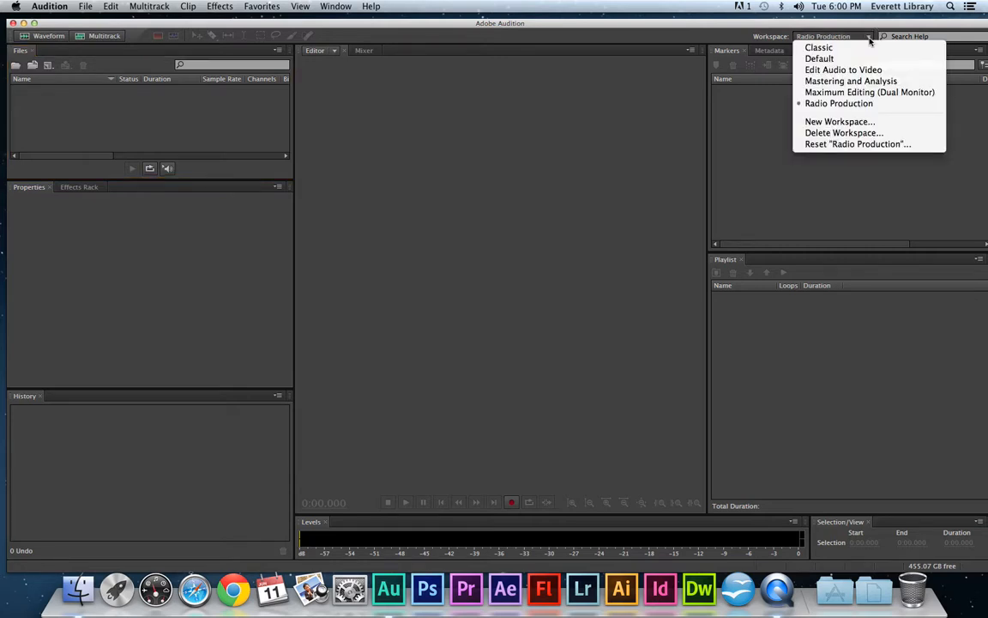
pyautogui.click(819, 59)
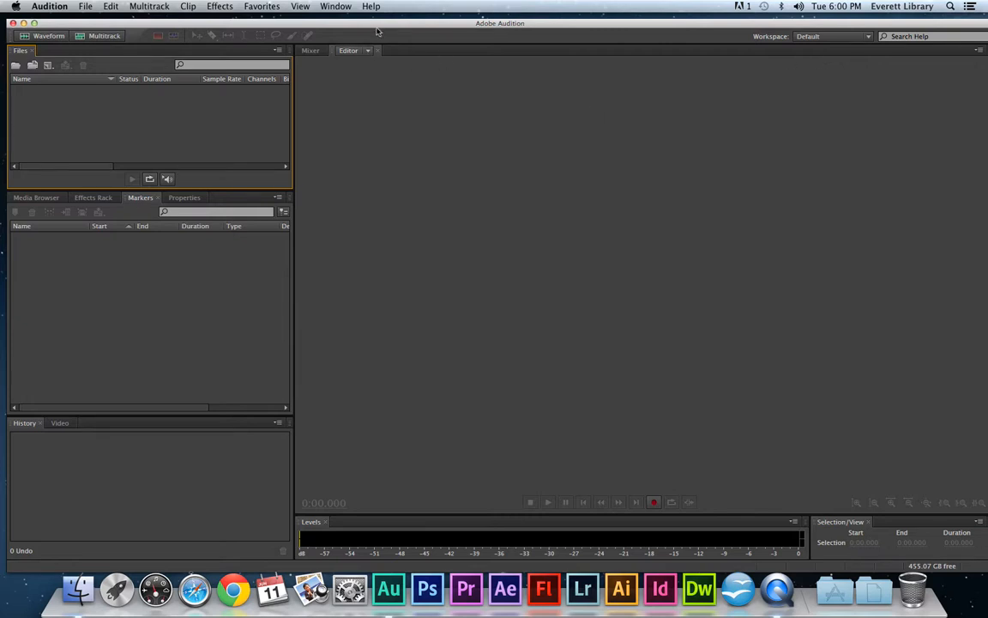
pyautogui.moveTo(162, 111); pyautogui.dragTo(141, 482)
pyautogui.click(261, 23)
# Start a new audio file and name it MY AUDIO FILE 1
pyautogui.click(88, 7)
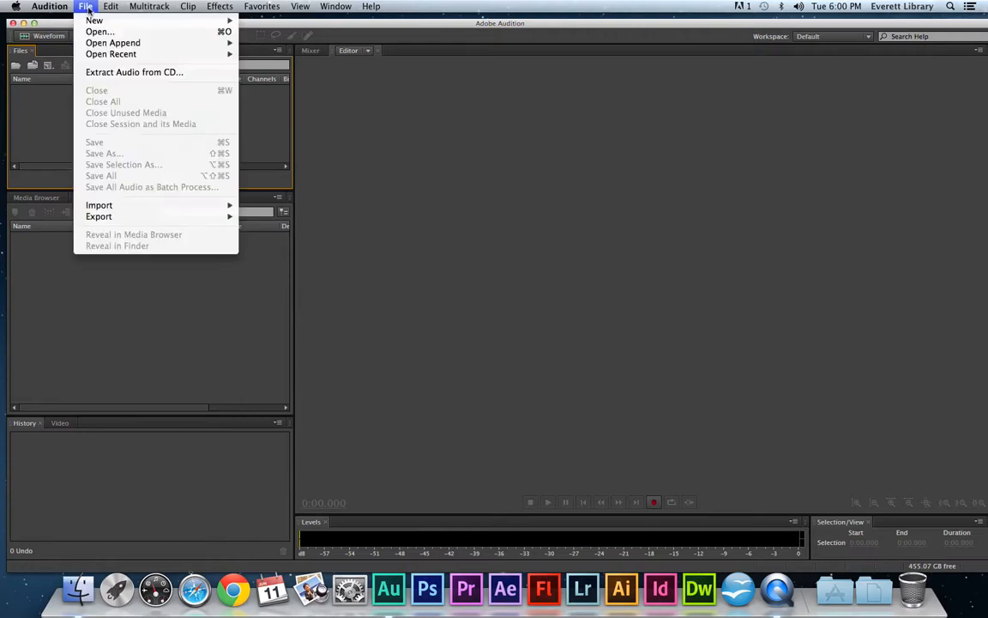
pyautogui.moveTo(84, 20)
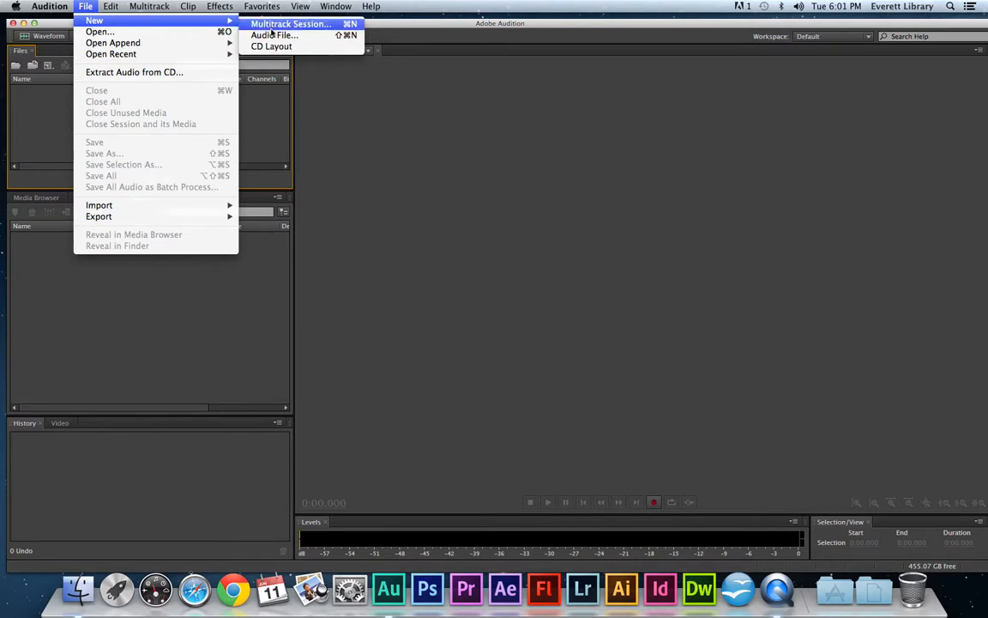
pyautogui.click(272, 36)
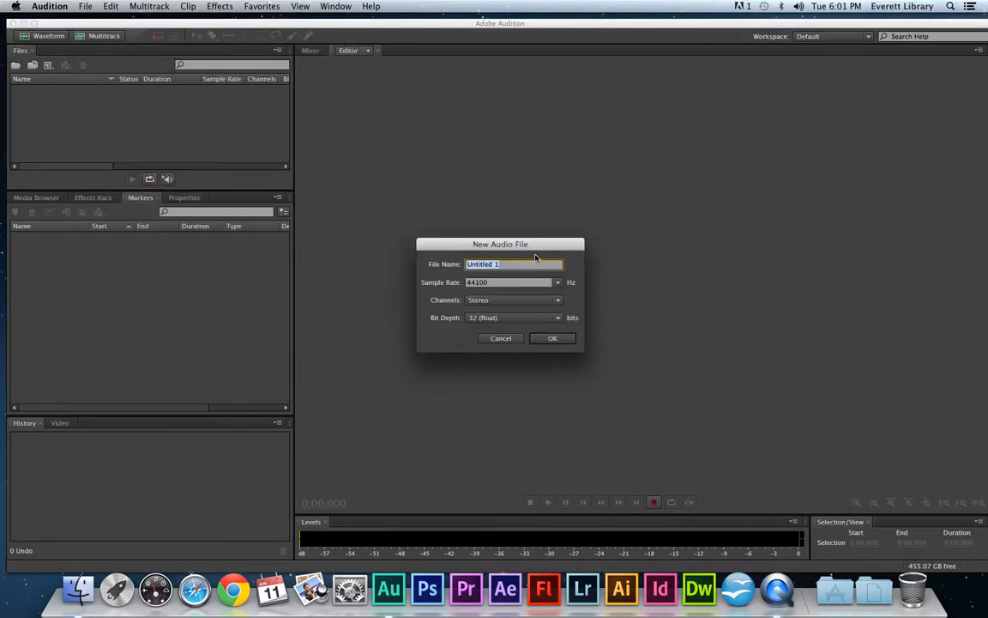
pyautogui.write('MY AUDIO FILE 1')
# Create the audio file with a 44100 Hz sample rate, Stereo channels and 32 (float) bit depth
pyautogui.click(557, 283)
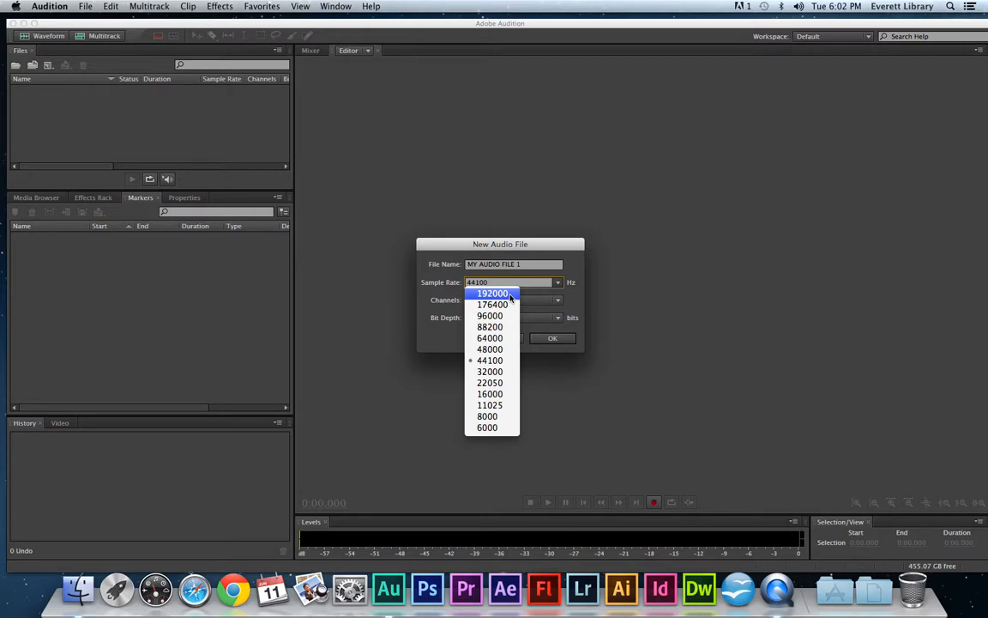
pyautogui.click(506, 364)
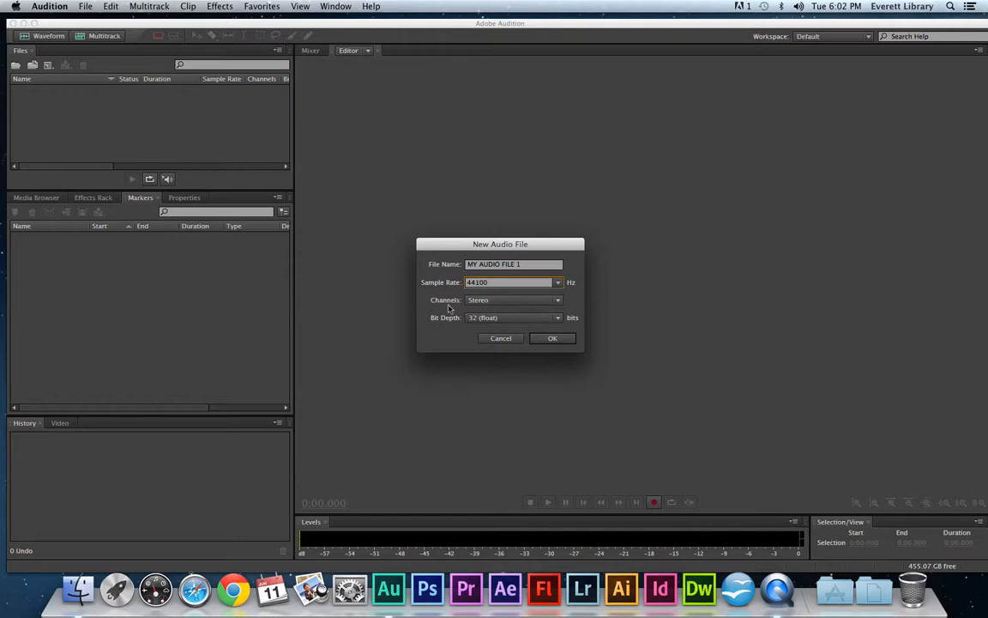
pyautogui.click(558, 301)
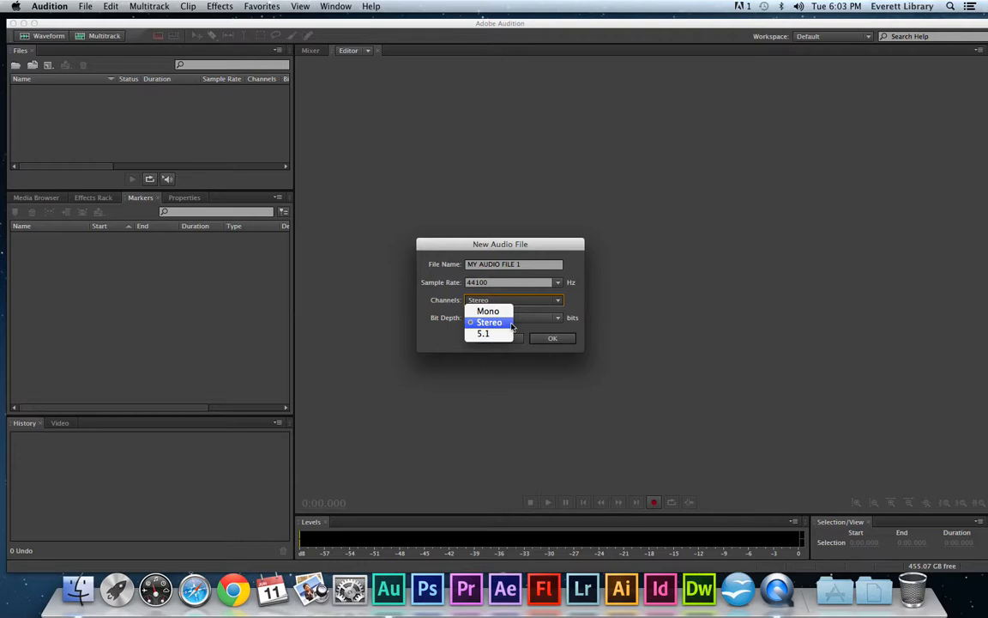
pyautogui.click(511, 324)
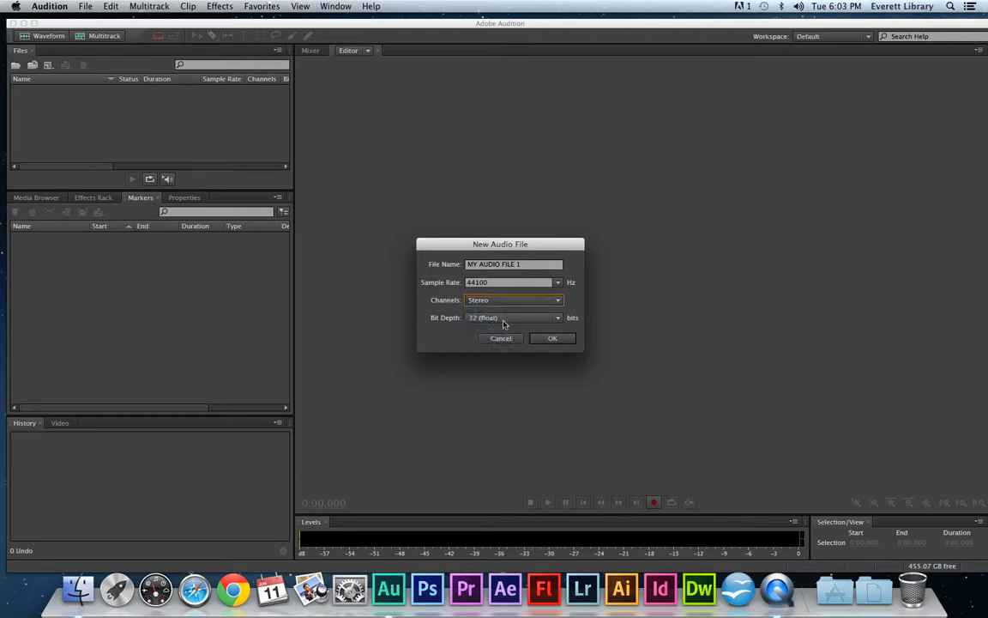
pyautogui.click(557, 317)
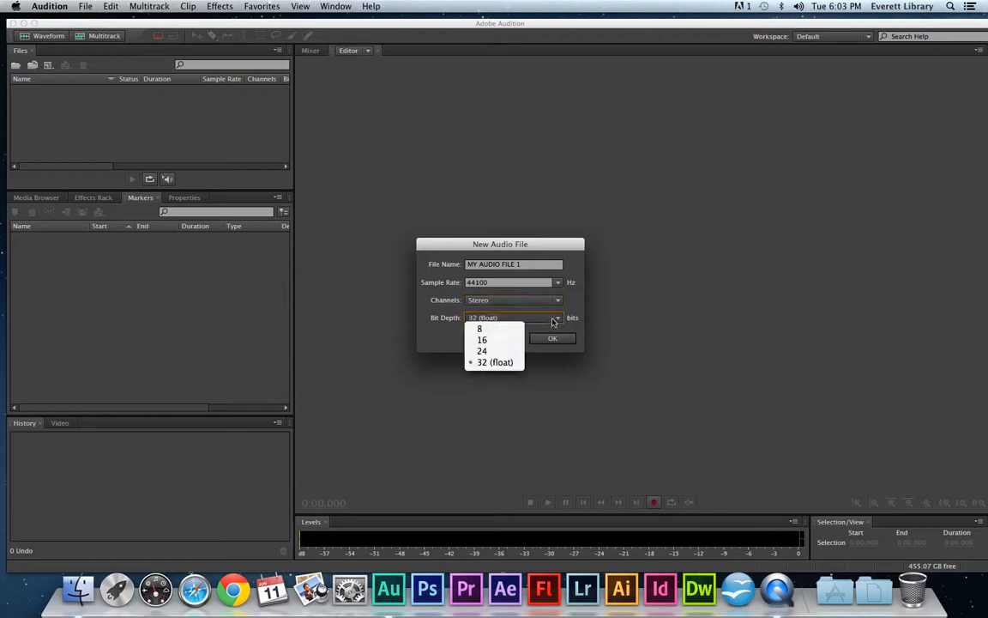
pyautogui.click(494, 363)
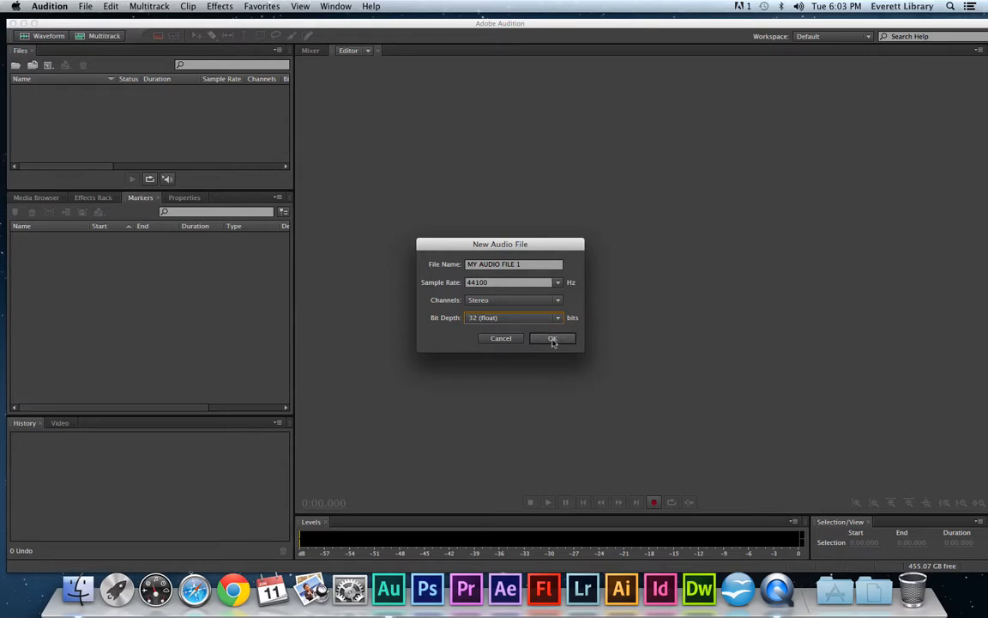
pyautogui.click(555, 338)
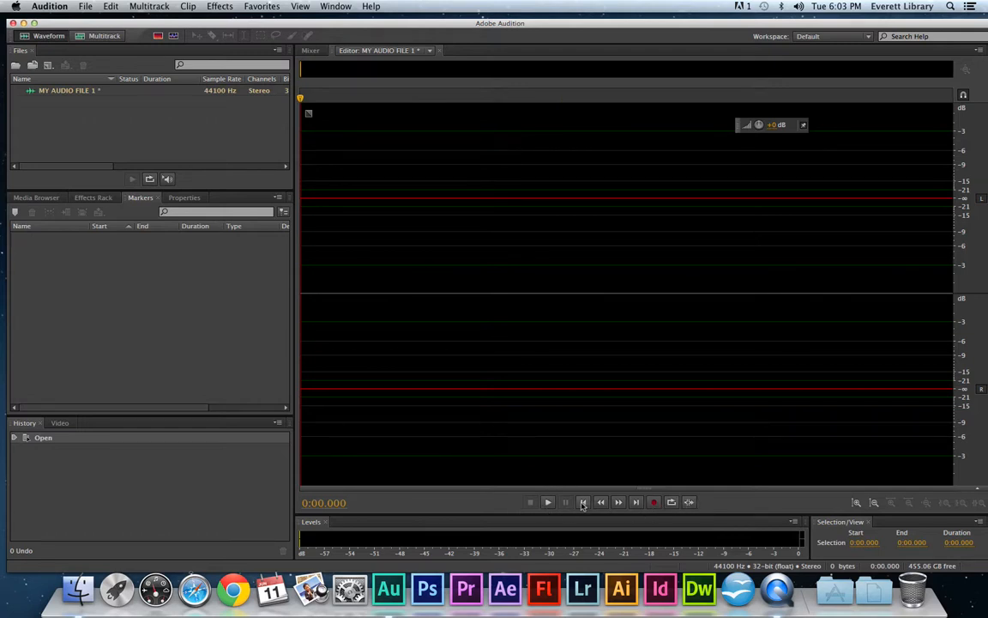
# Record about 7.6 seconds of audio into the new file and stop the recording
pyautogui.click(656, 503)
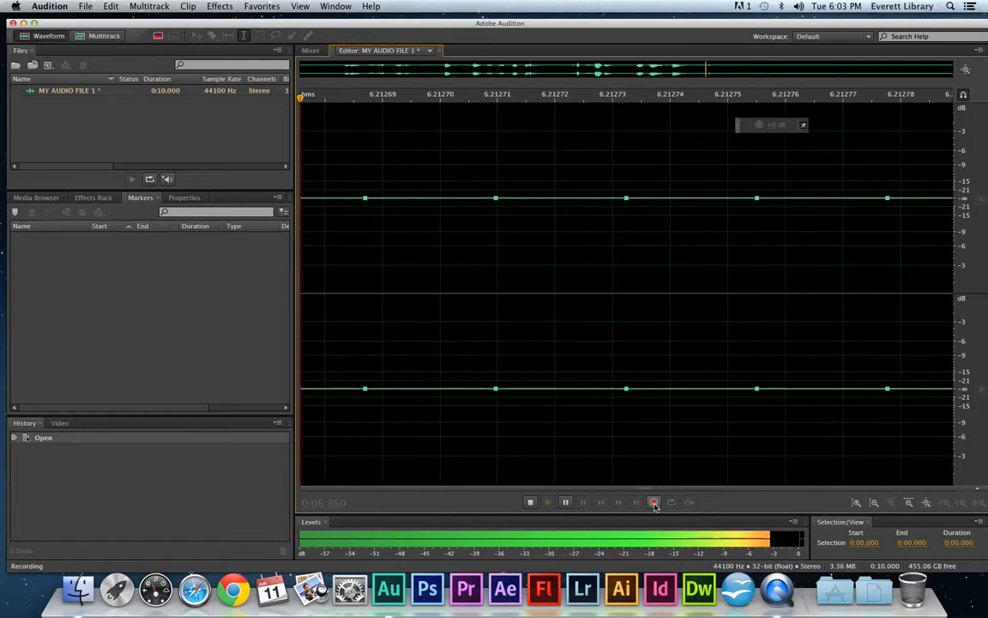
pyautogui.click(530, 503)
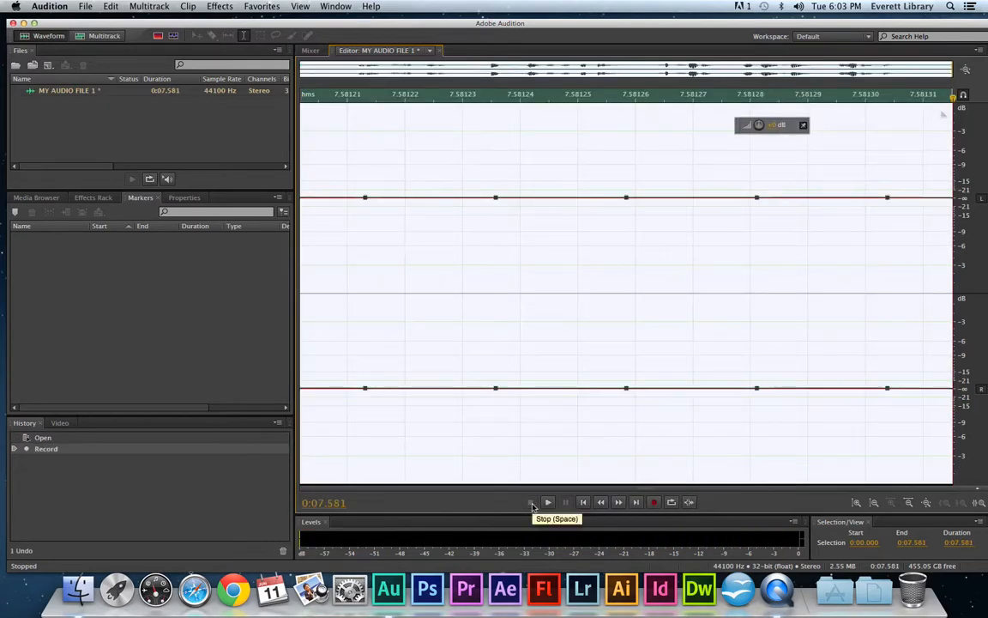
# Play the recording back from about 0.5 seconds and stop playback at about 6 seconds
pyautogui.scroll(-2, 661, 158)
pyautogui.scroll(-6, 655, 227)
pyautogui.scroll(-8, 655, 227)
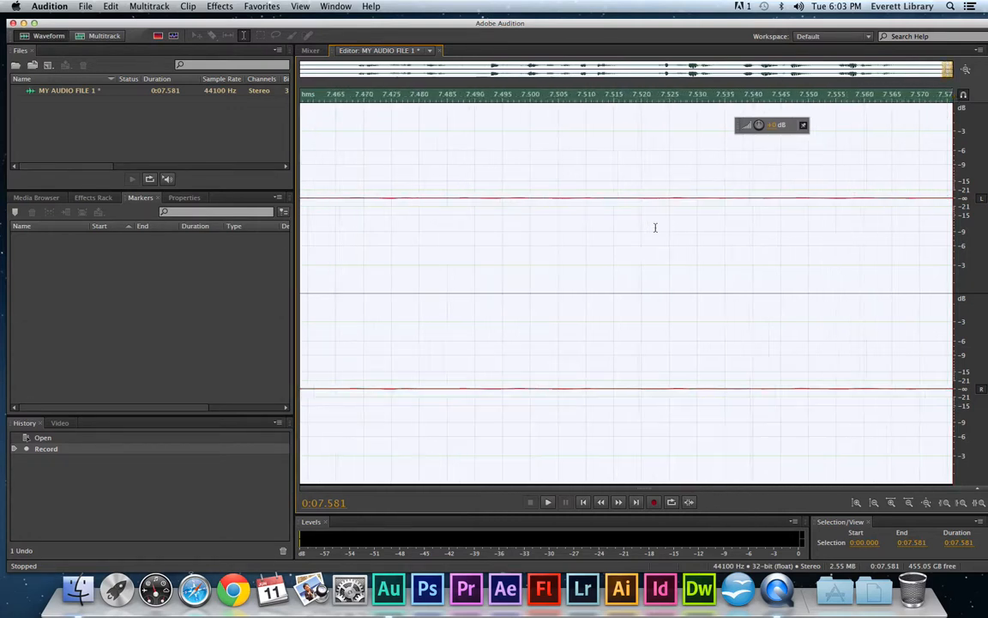
pyautogui.scroll(-10, 654, 228)
pyautogui.scroll(-2, 654, 227)
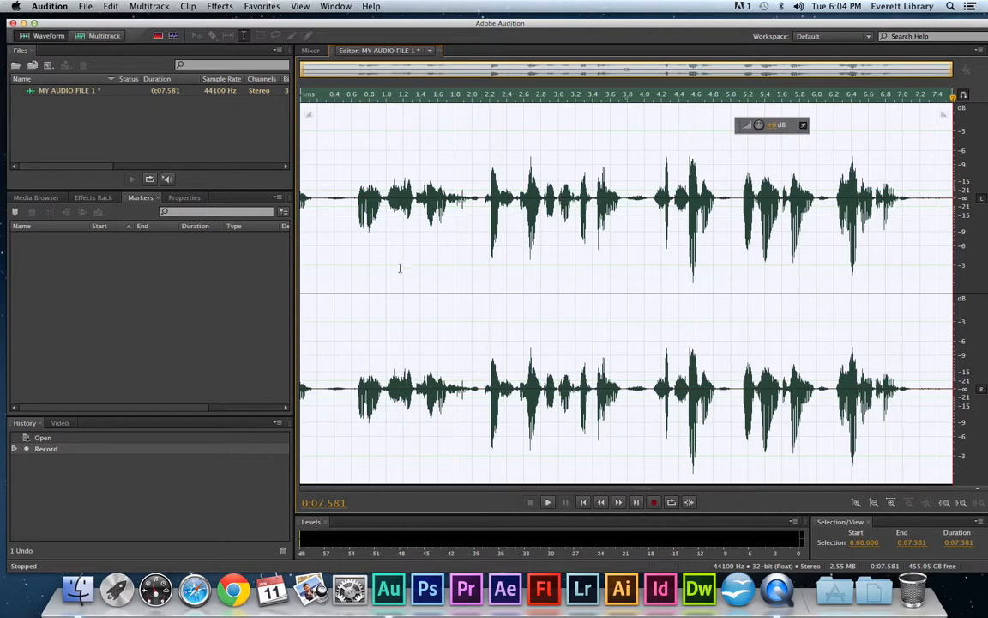
pyautogui.click(344, 266)
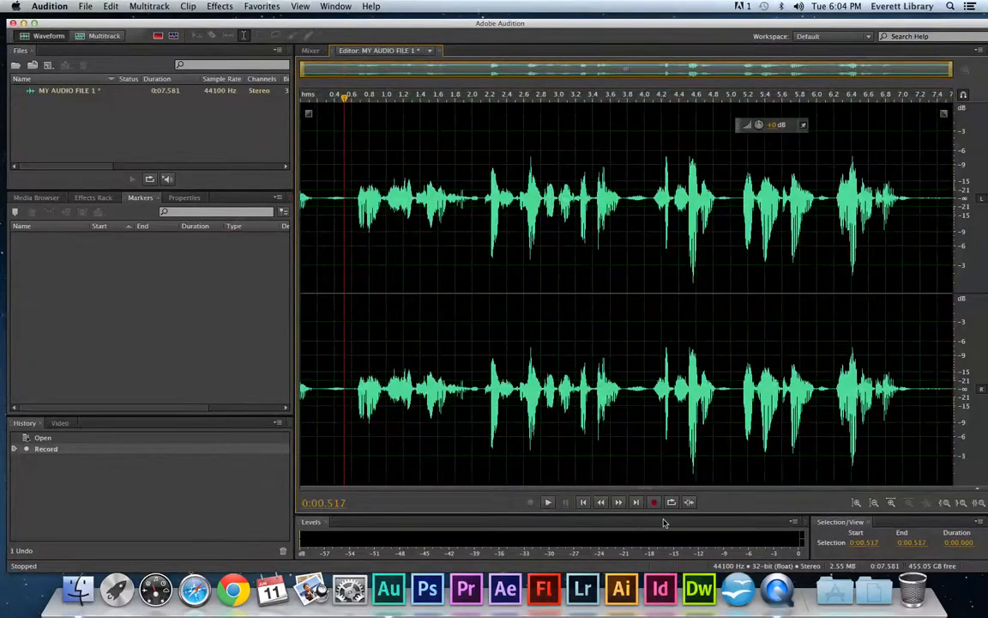
pyautogui.click(548, 501)
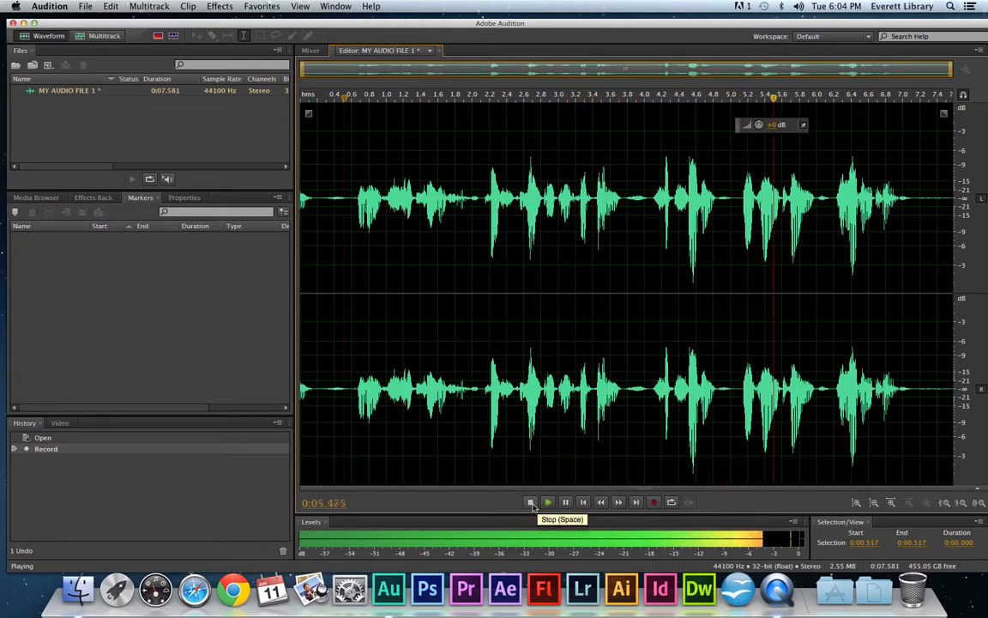
pyautogui.click(531, 502)
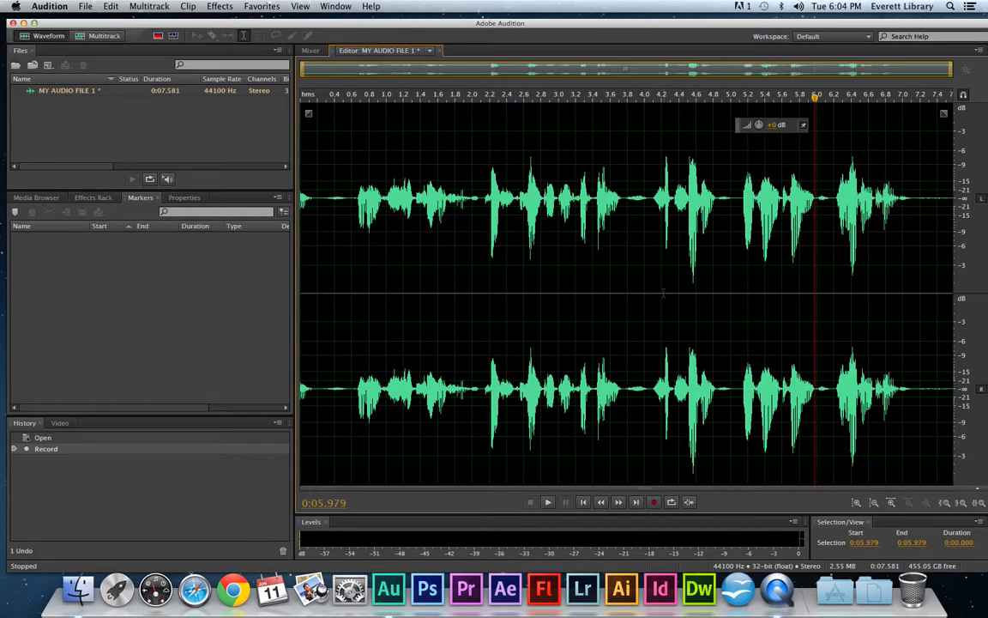
# Amplify the entire recorded waveform slightly with the volume adjustment, and clear the selection
pyautogui.press('super+a')
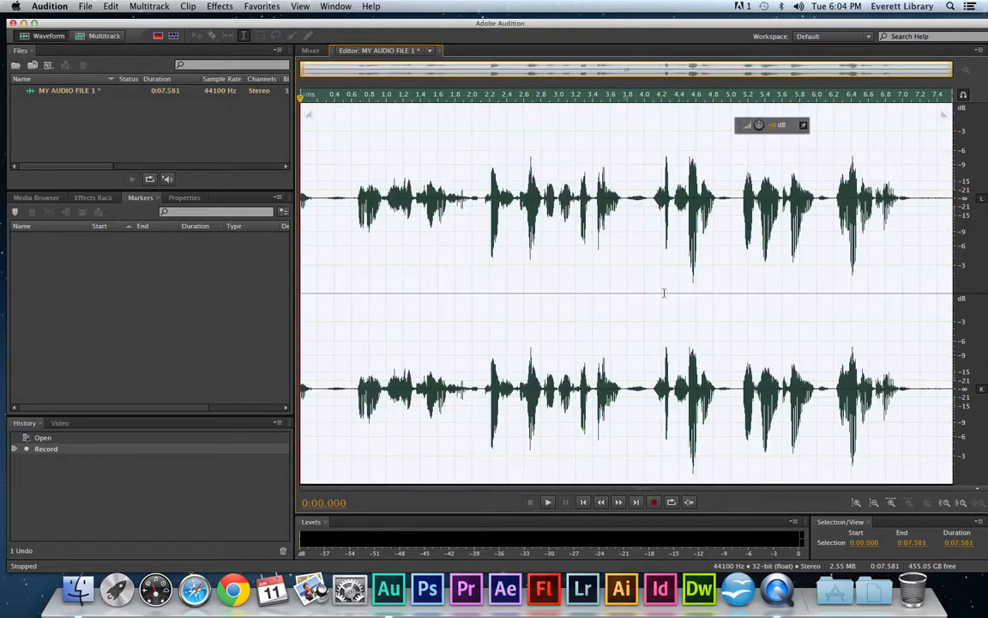
pyautogui.click(758, 126)
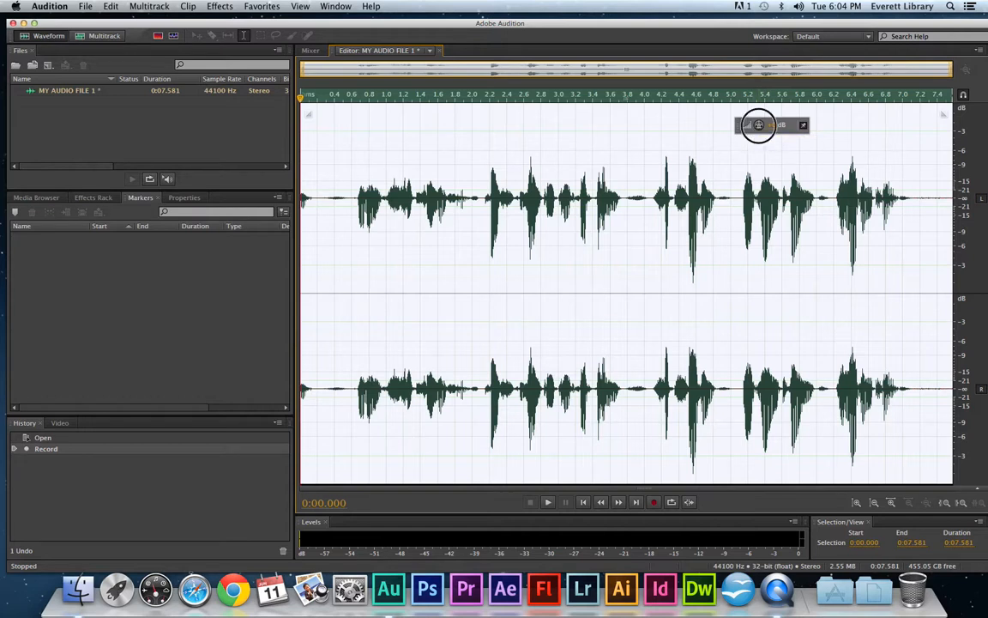
pyautogui.moveTo(758, 125)
pyautogui.mouseDown()
pyautogui.moveTo(750, 127)
pyautogui.moveTo(772, 129)
pyautogui.moveTo(763, 127)
pyautogui.mouseUp()
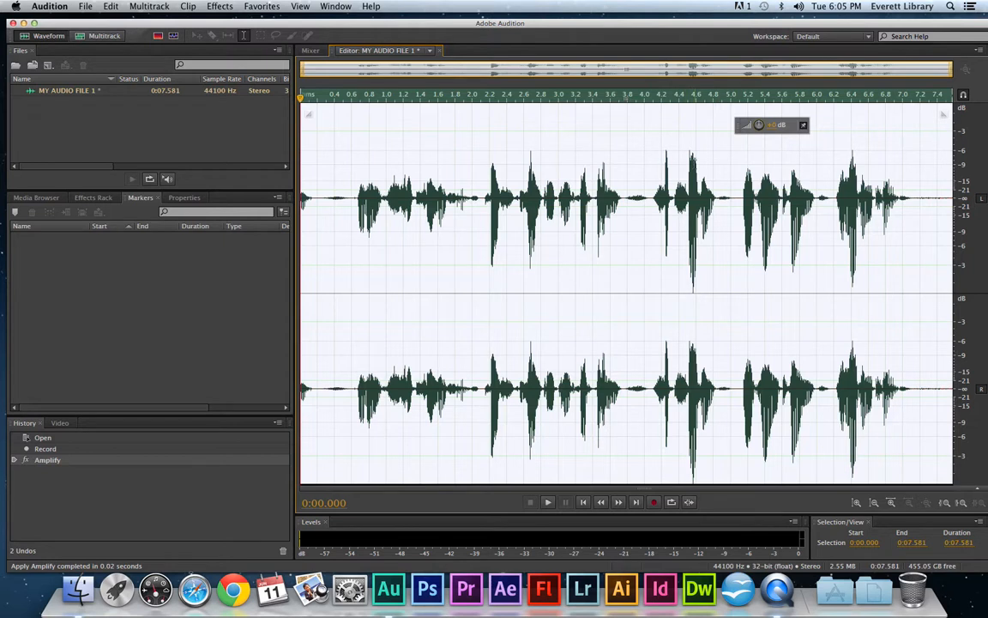
pyautogui.click(660, 289)
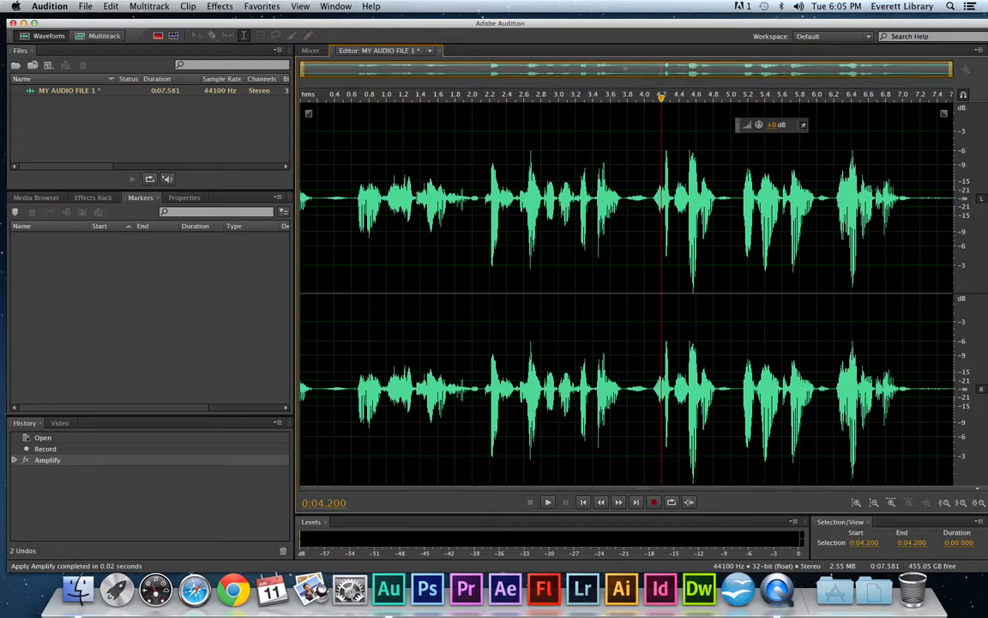
# Start saving the recording as a new file named MY AUDIO FILE 1.wav in the Wave PCM format
pyautogui.click(88, 7)
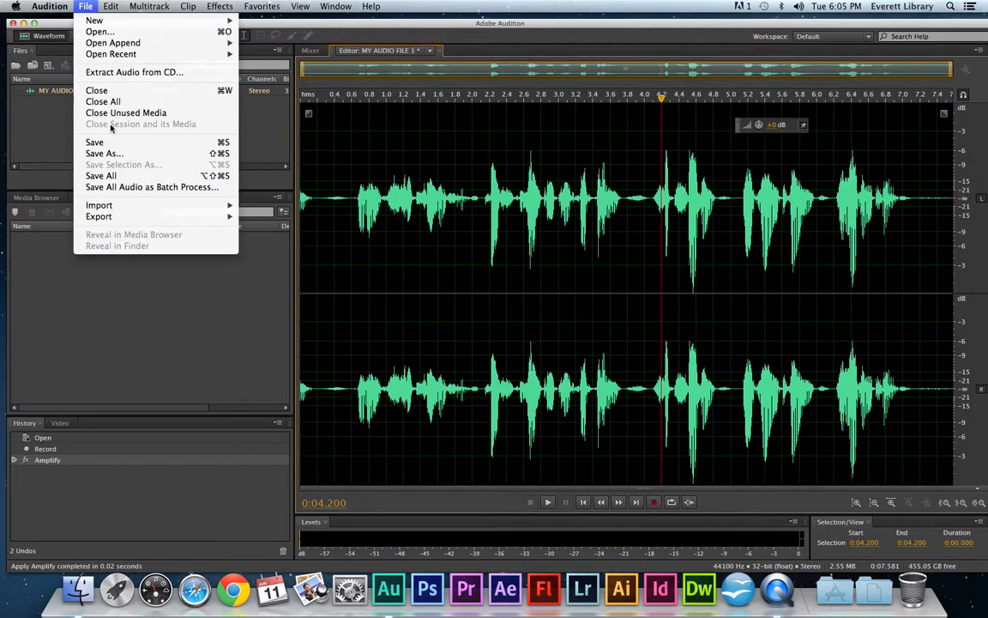
pyautogui.click(104, 153)
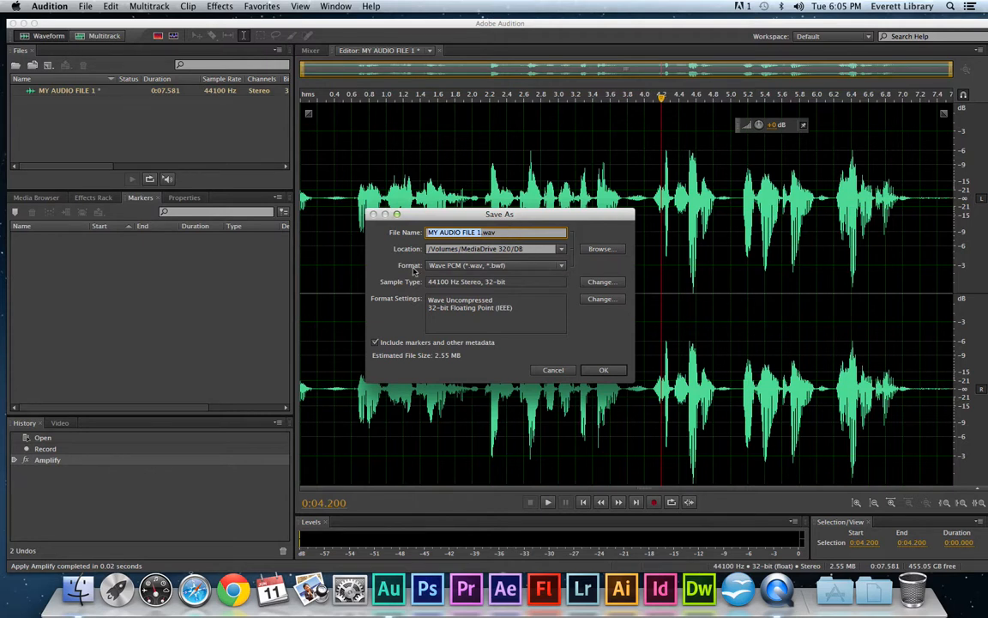
pyautogui.click(563, 266)
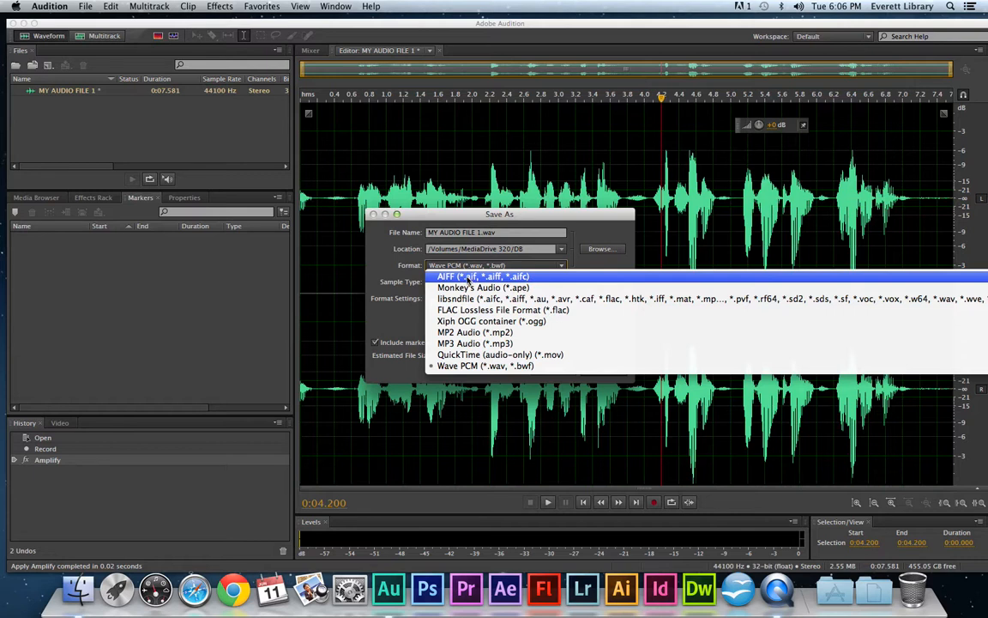
pyautogui.click(486, 366)
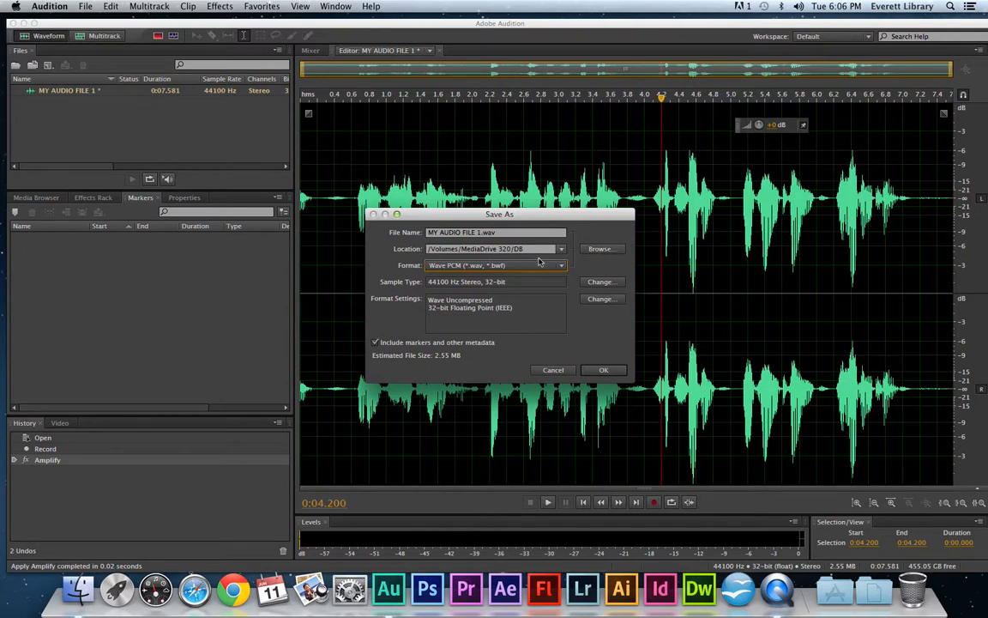
# Set the save location to the HP v125w drive and save MY AUDIO FILE 1.wav there
pyautogui.click(596, 251)
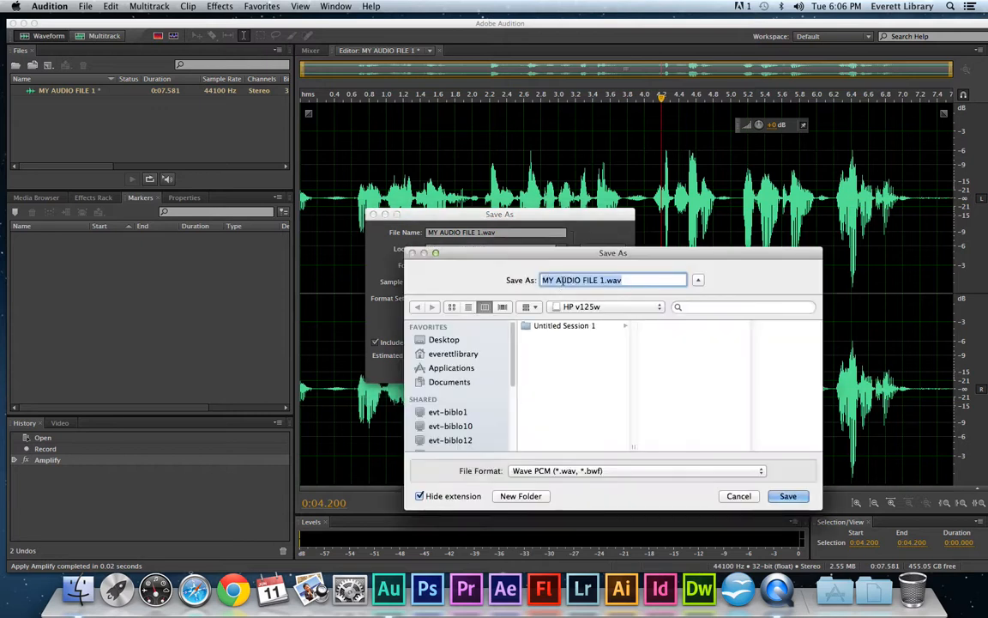
pyautogui.moveTo(516, 351); pyautogui.dragTo(512, 416)
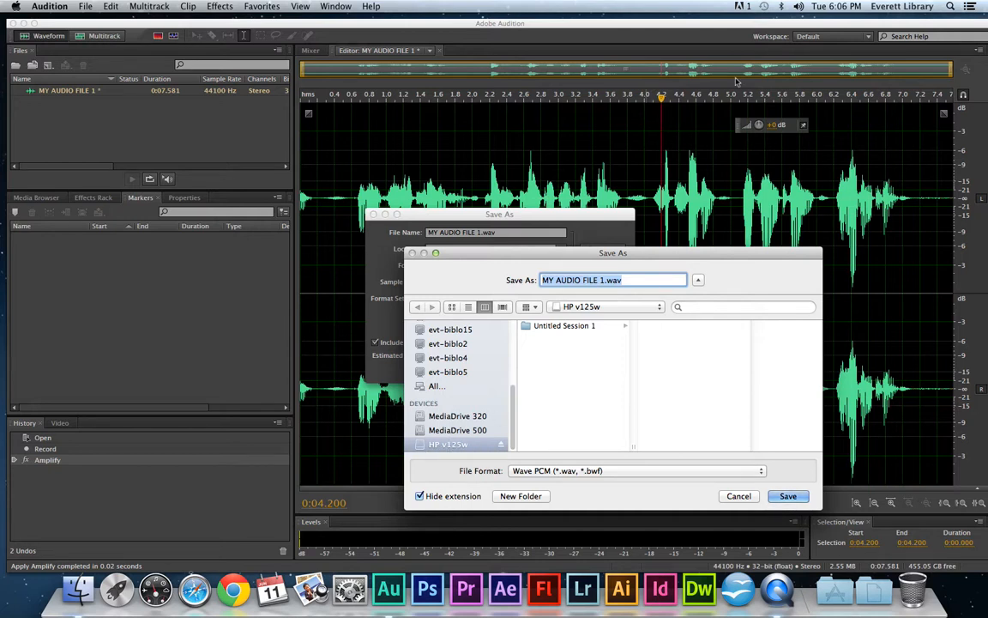
pyautogui.moveTo(747, 28); pyautogui.dragTo(737, 85)
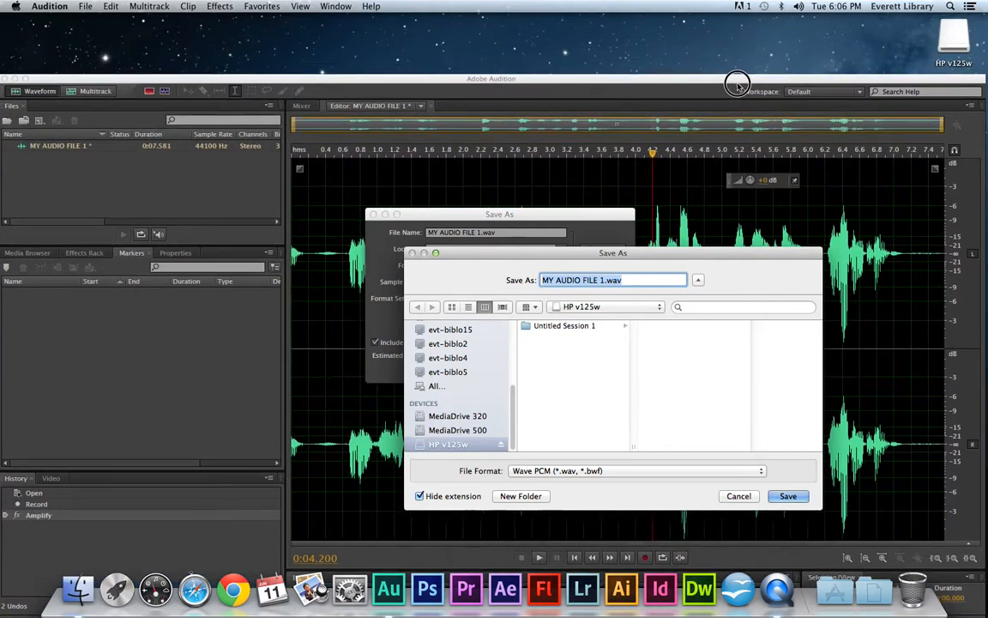
pyautogui.click(937, 54)
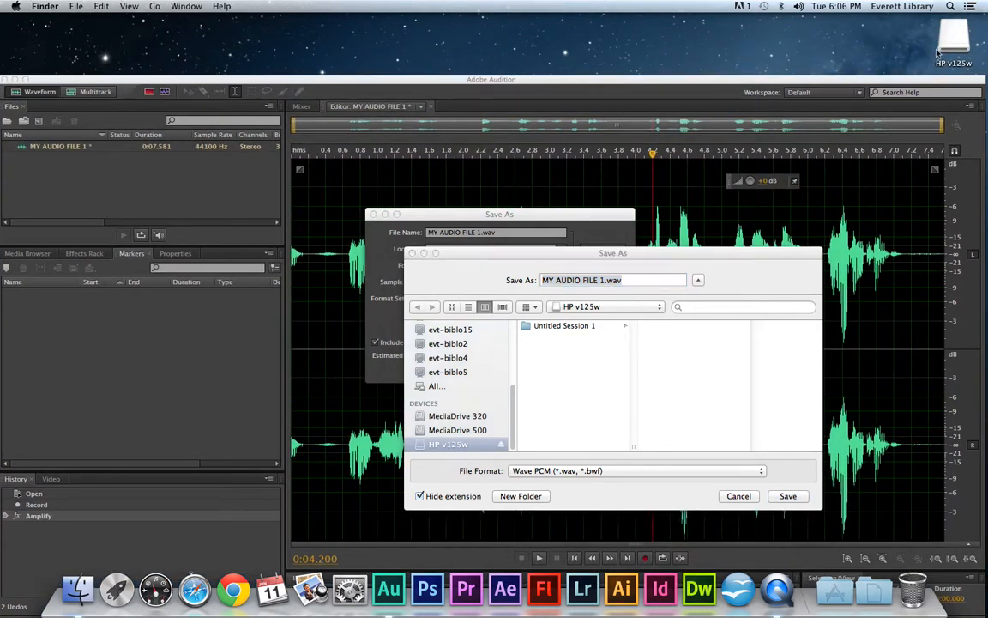
pyautogui.click(619, 253)
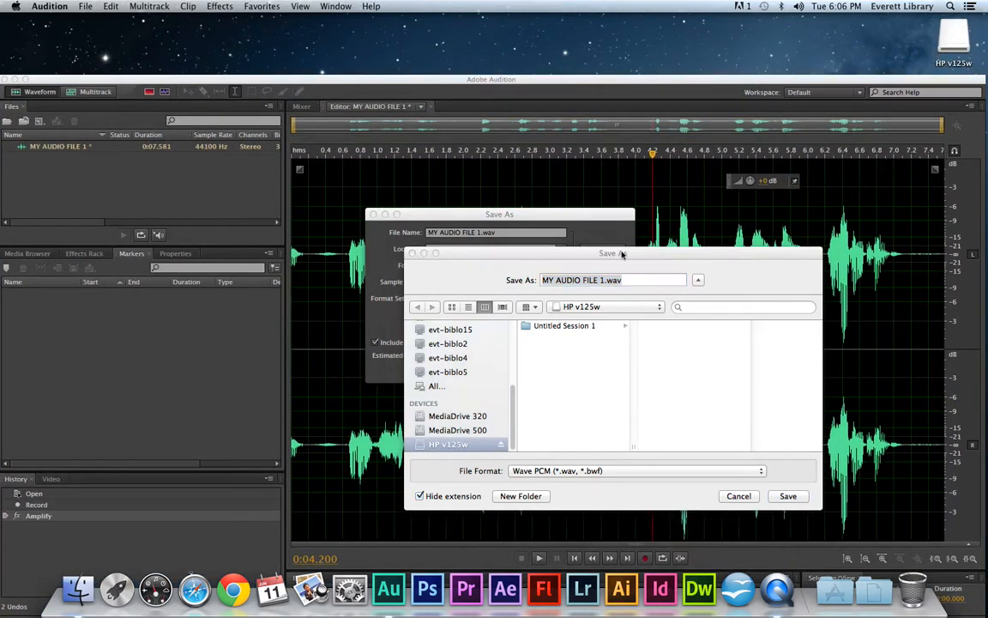
pyautogui.click(461, 444)
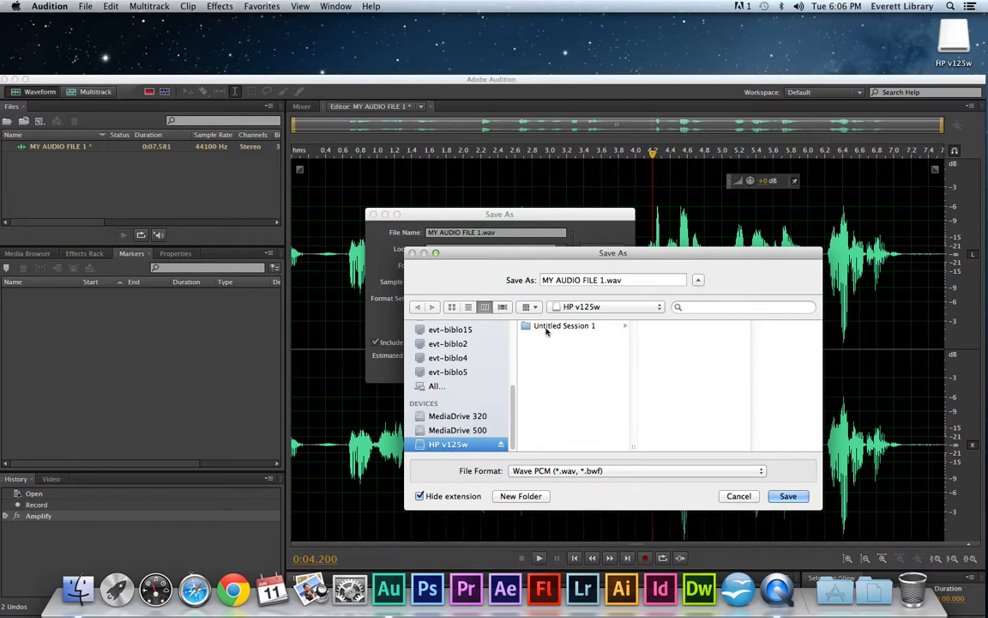
pyautogui.click(787, 496)
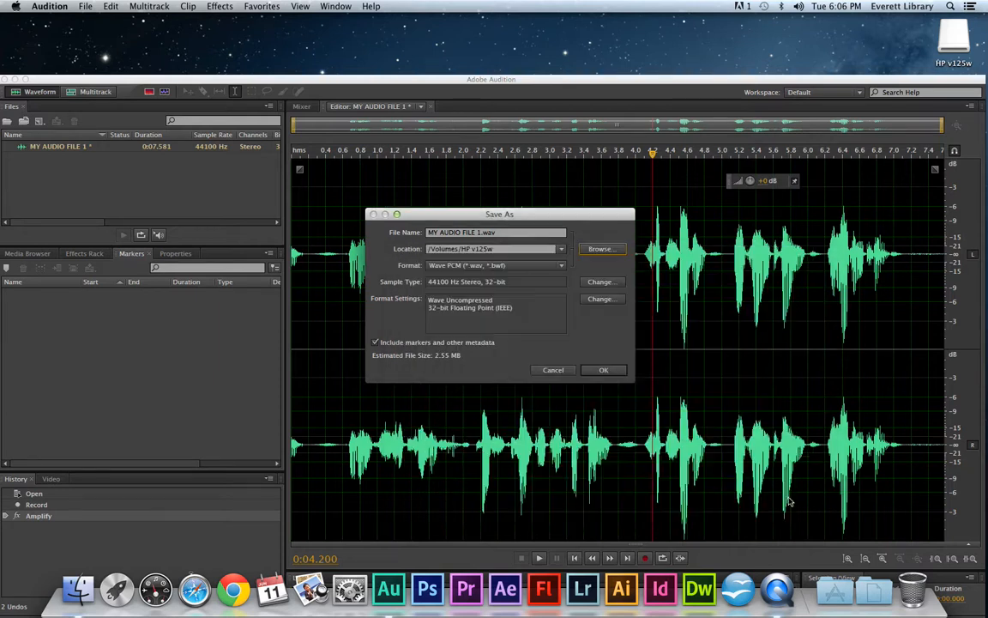
pyautogui.click(599, 370)
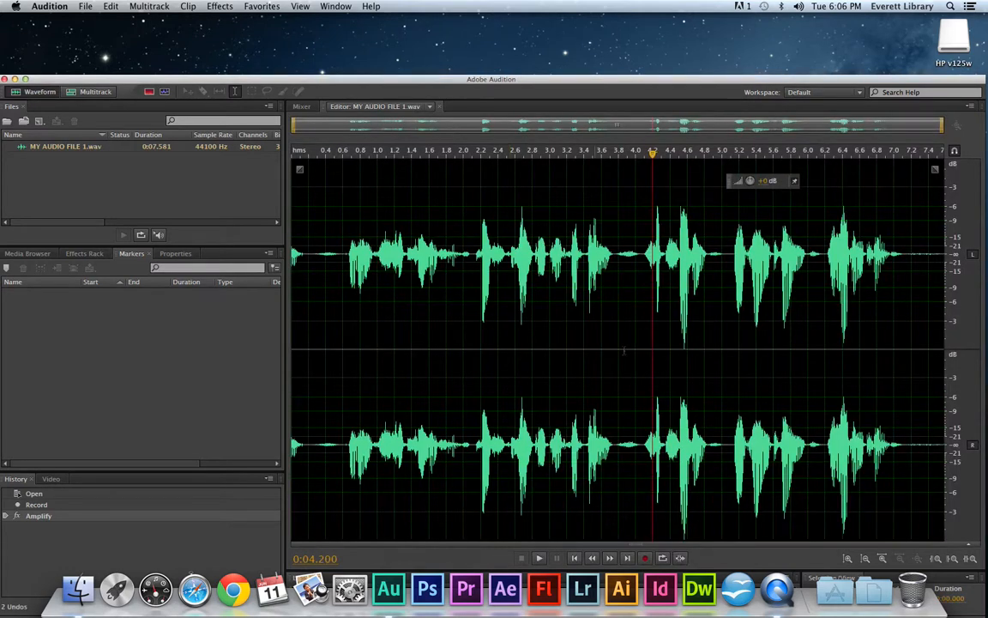
# Minimize the Audition window and inspect MY AUDIO FILE 1.wav and MY AUDIO FILE 1.pkf on the HP v125w drive in Finder
pyautogui.moveTo(386, 80); pyautogui.dragTo(402, 51)
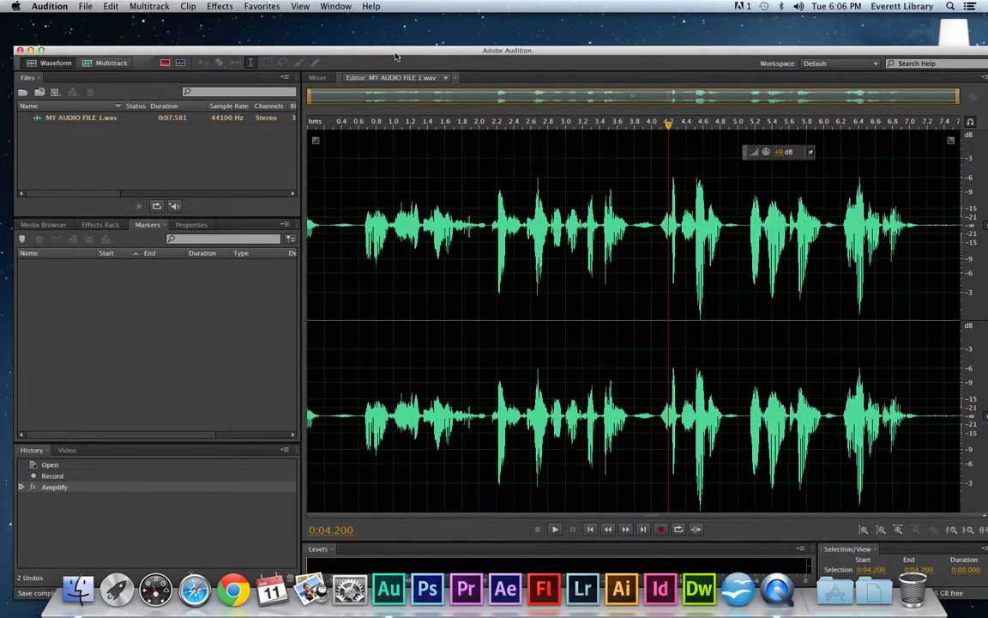
pyautogui.click(30, 50)
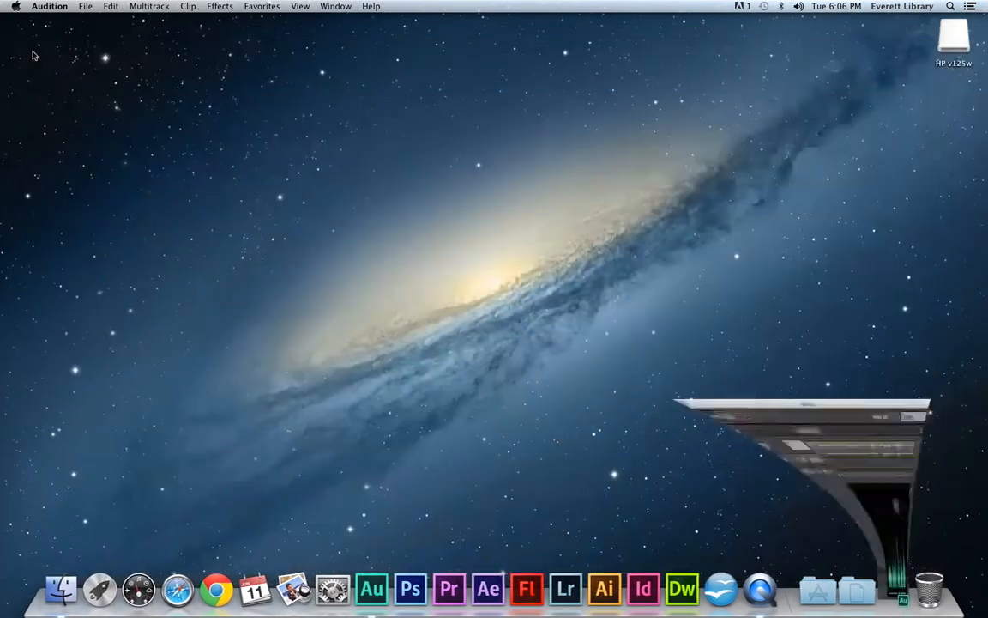
pyautogui.doubleClick(954, 39)
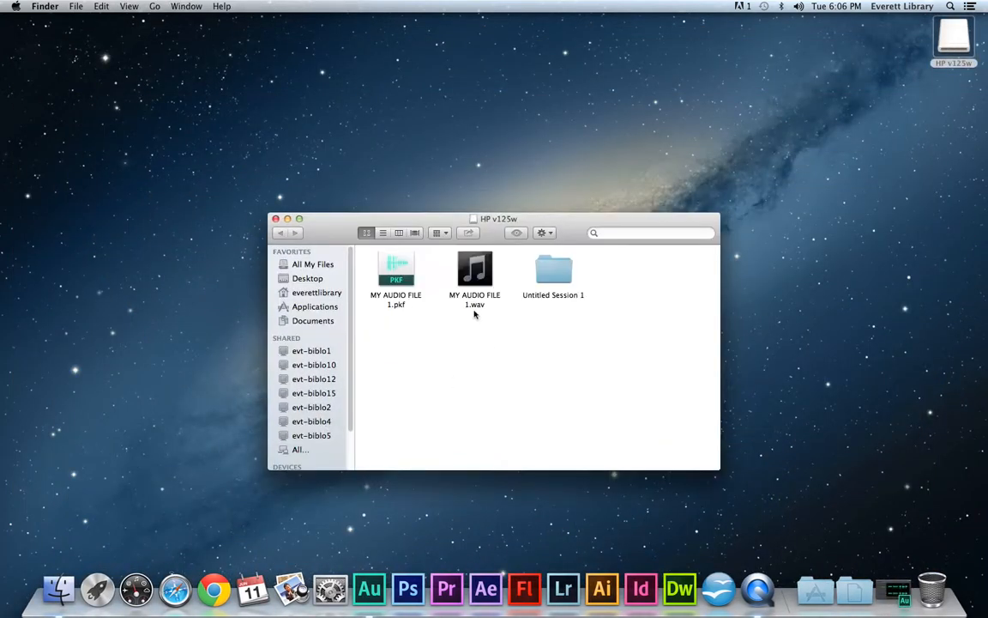
pyautogui.click(477, 268)
pyautogui.click(475, 269)
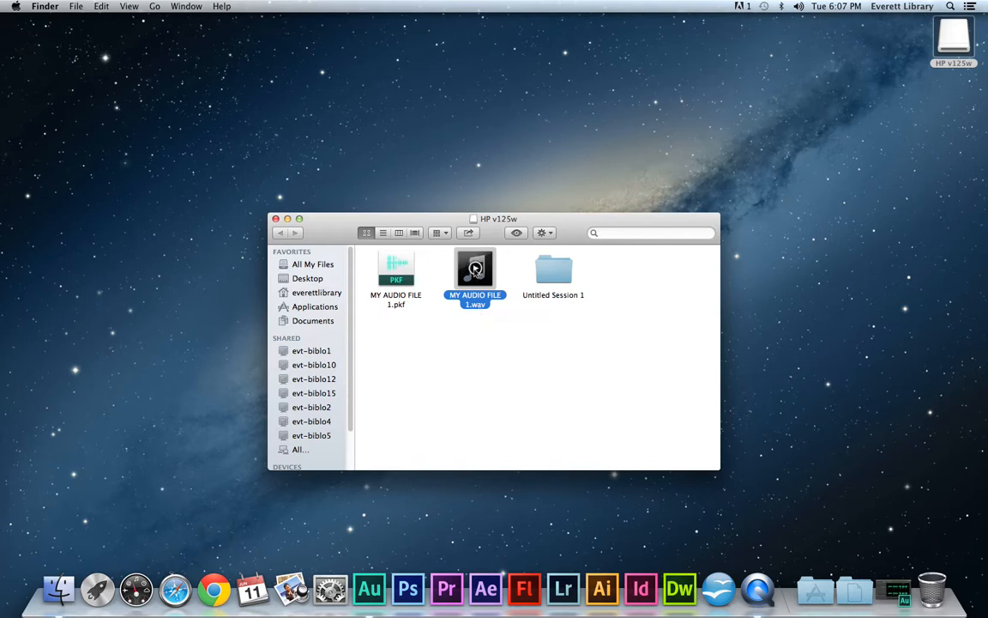
pyautogui.click(401, 294)
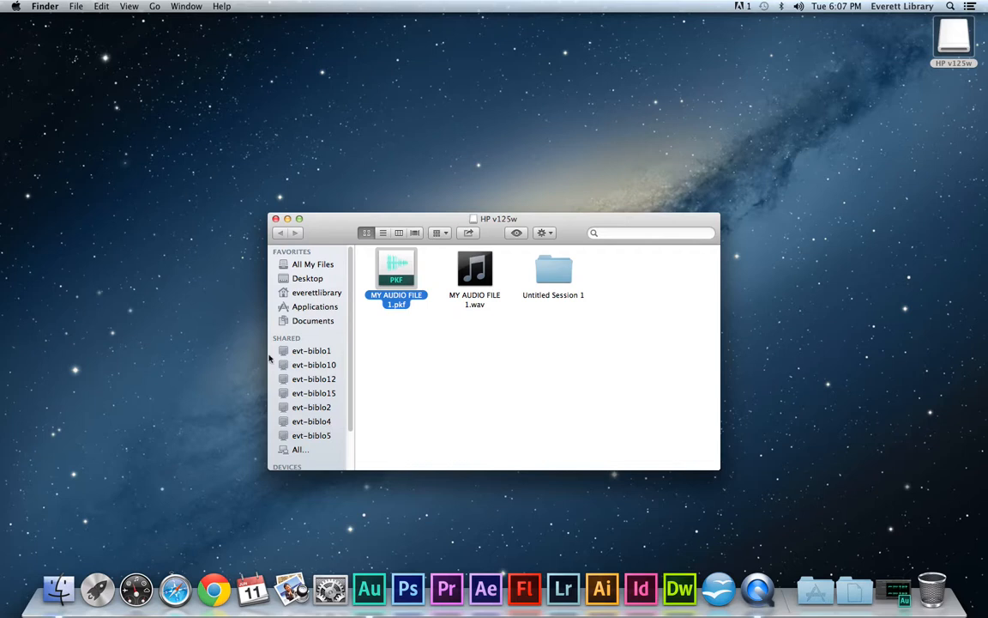
# Switch to System Preferences, review the Sound Effects and Input settings for sound, and close the window
pyautogui.click(330, 589)
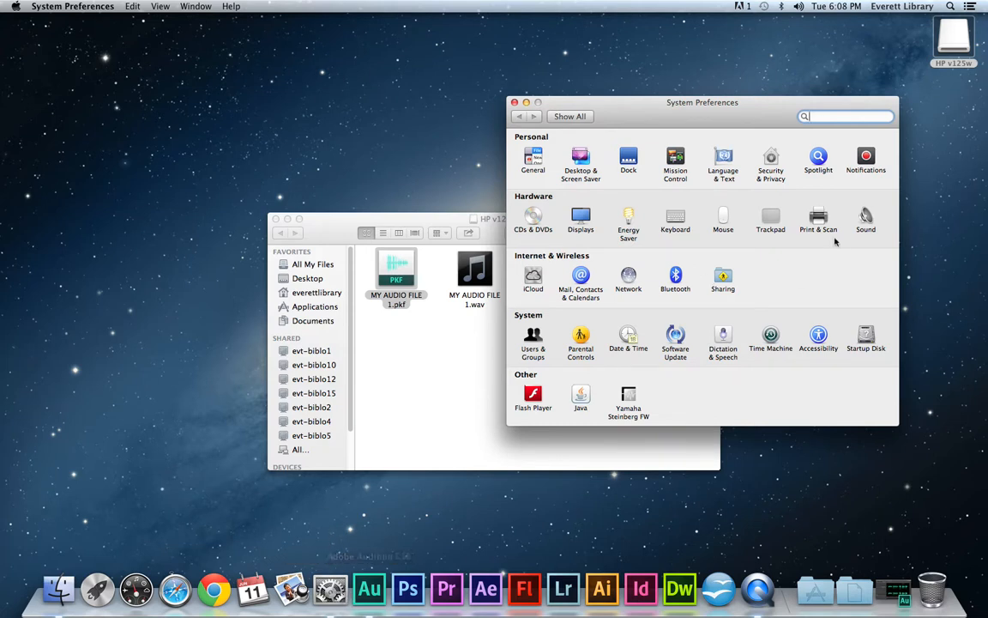
pyautogui.click(866, 216)
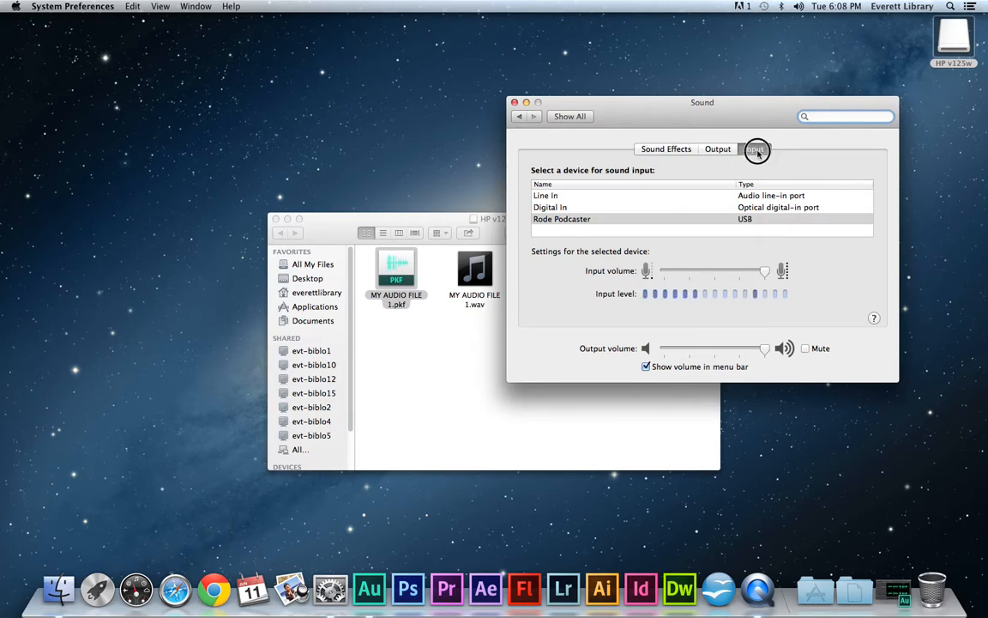
pyautogui.click(657, 149)
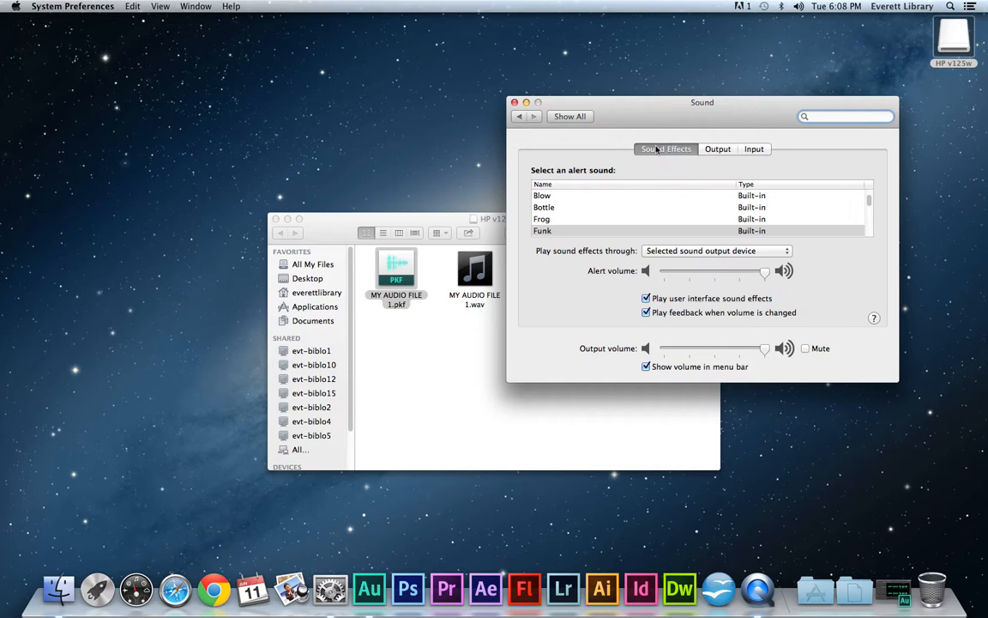
pyautogui.click(762, 152)
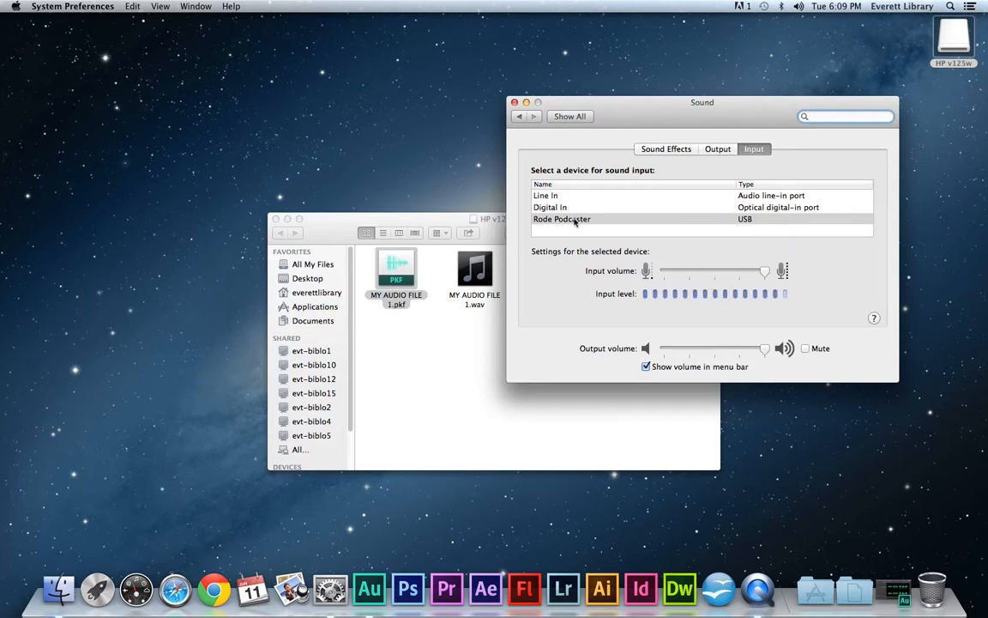
pyautogui.click(514, 103)
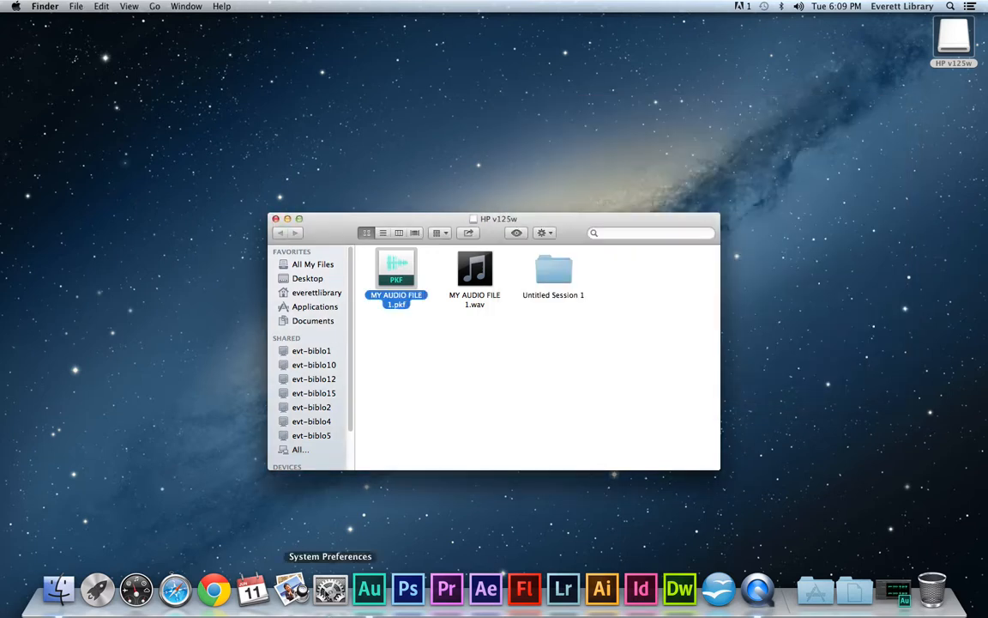
# Reopen System Preferences to check which sound input device is selected, and close the window
pyautogui.click(330, 589)
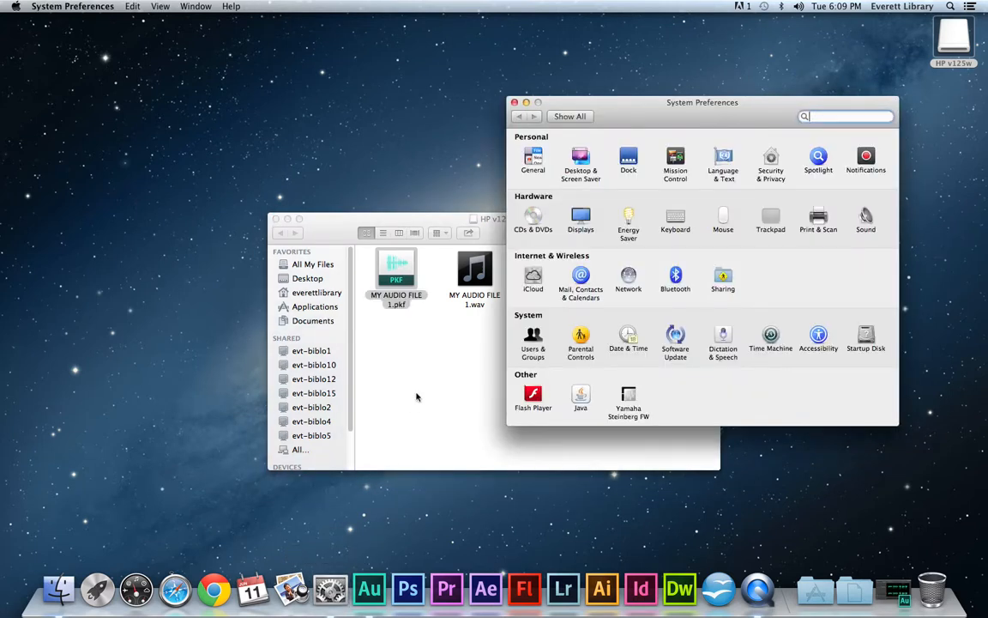
pyautogui.click(865, 219)
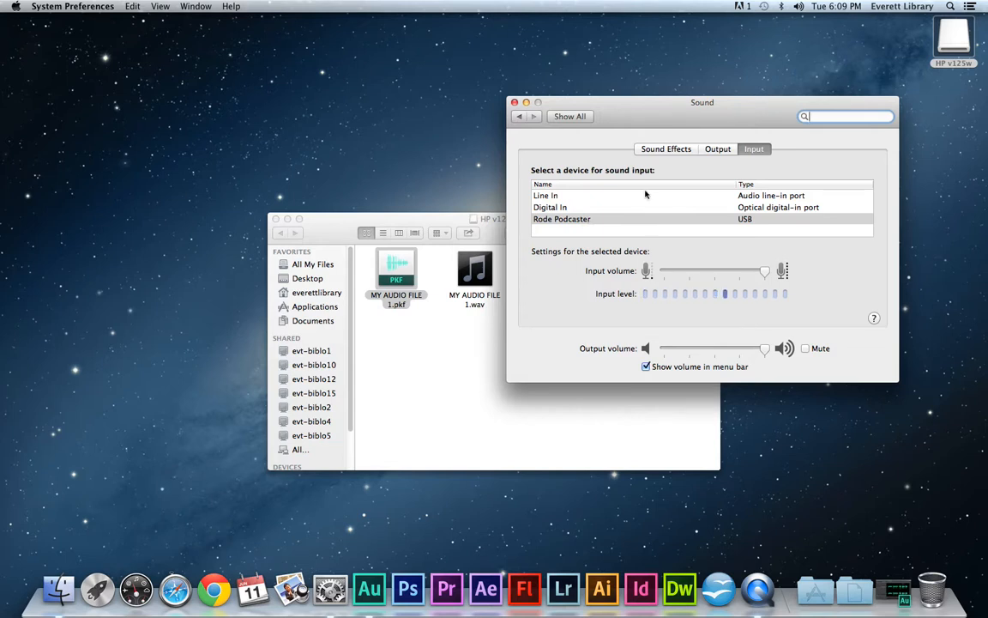
pyautogui.click(514, 102)
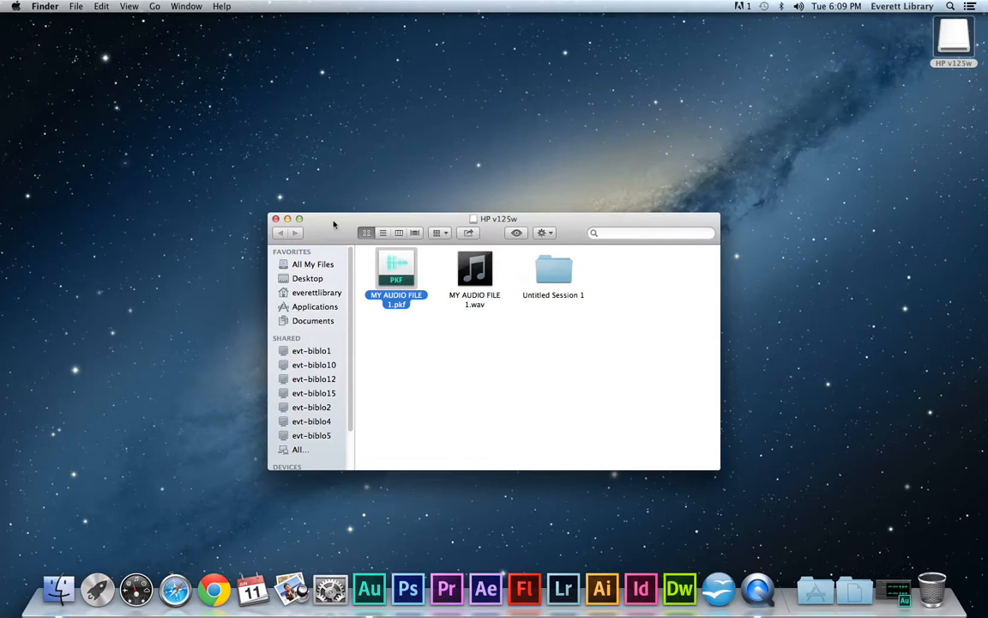